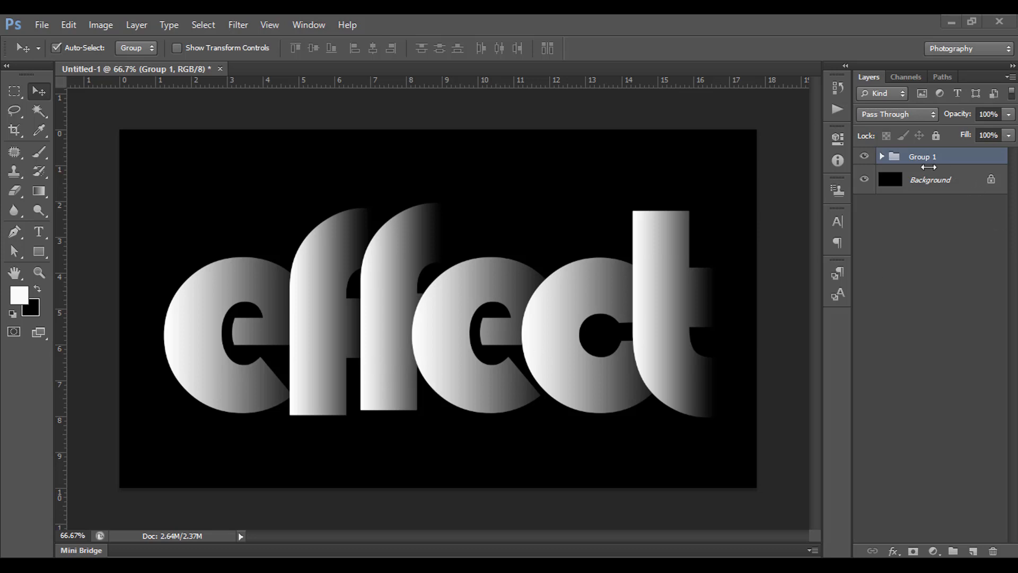
# Delete Group 1 and create a new 1280 × 720 pixel, 72 ppi RGB document with its background filled black
pyautogui.press('Delete')
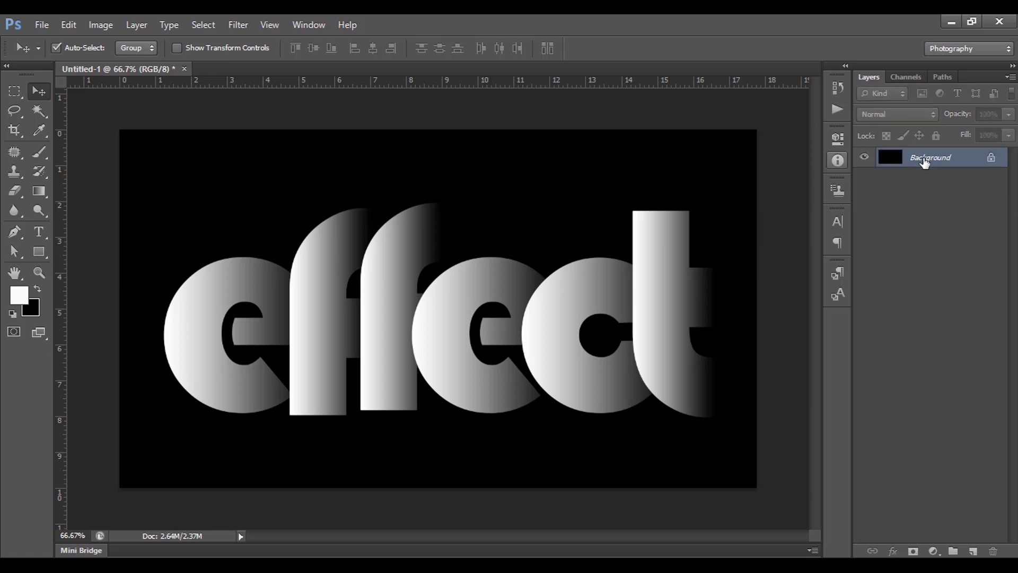
pyautogui.click(40, 23)
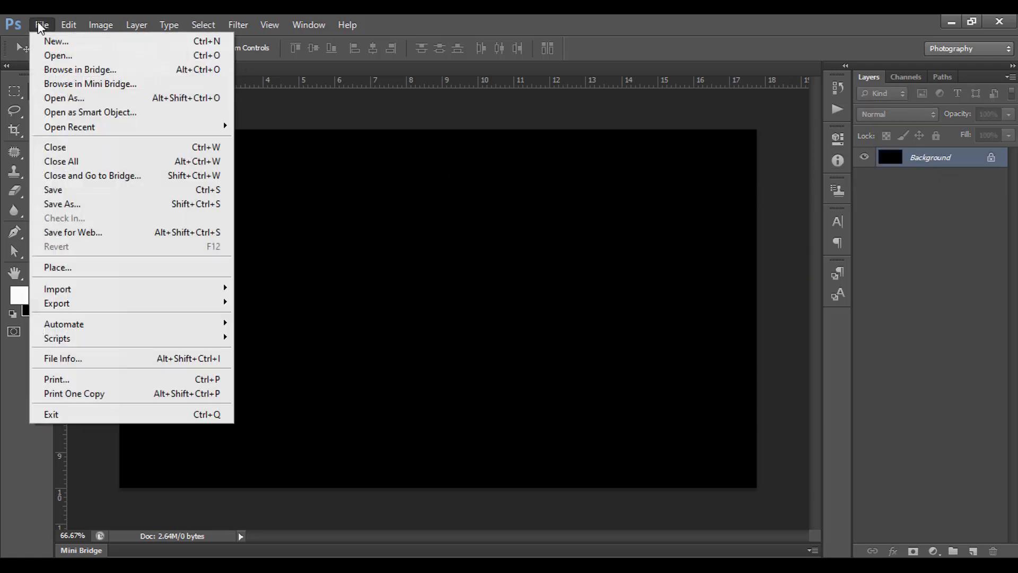
pyautogui.click(58, 38)
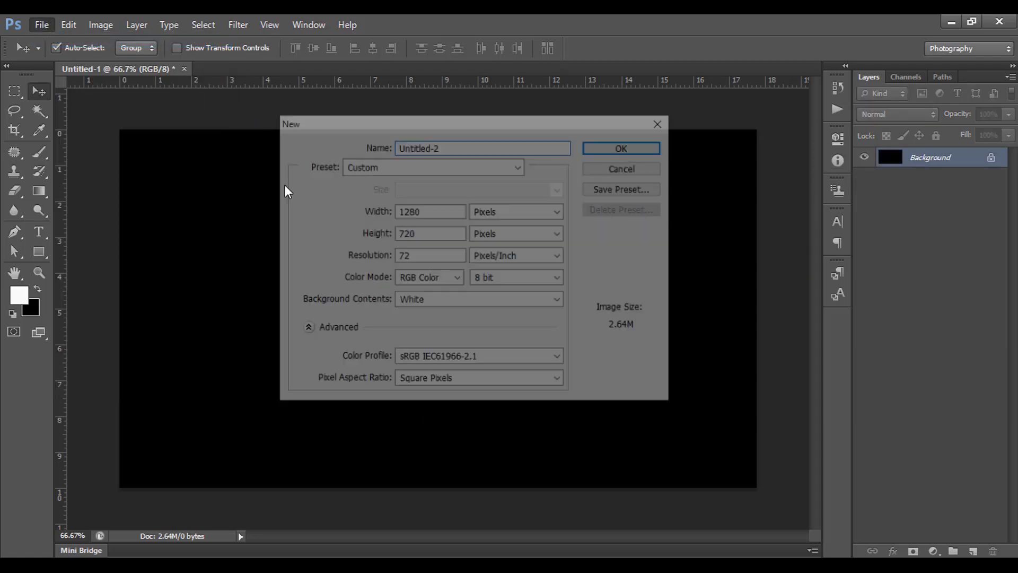
pyautogui.click(621, 146)
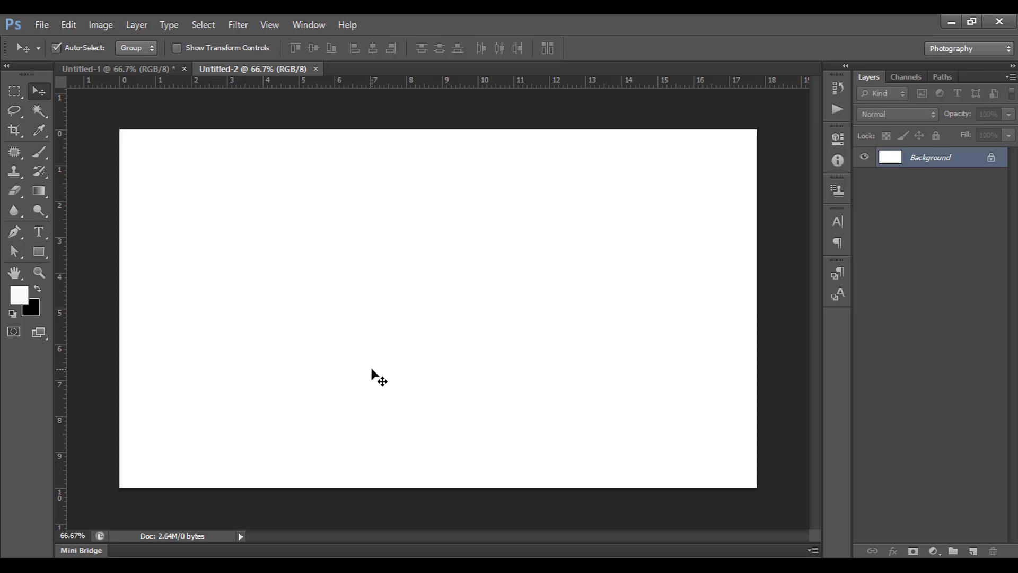
pyautogui.hotkey('ctrl', 'BackSpace')
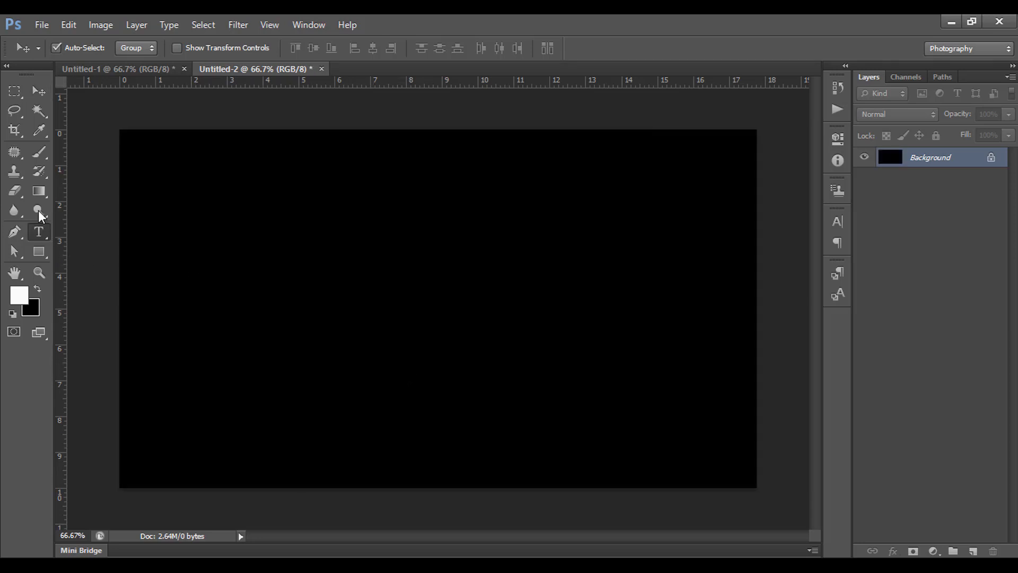
# Add a white letter "e" in Bauhaus 93 at 48 pt on the left part of the canvas
pyautogui.click(39, 231)
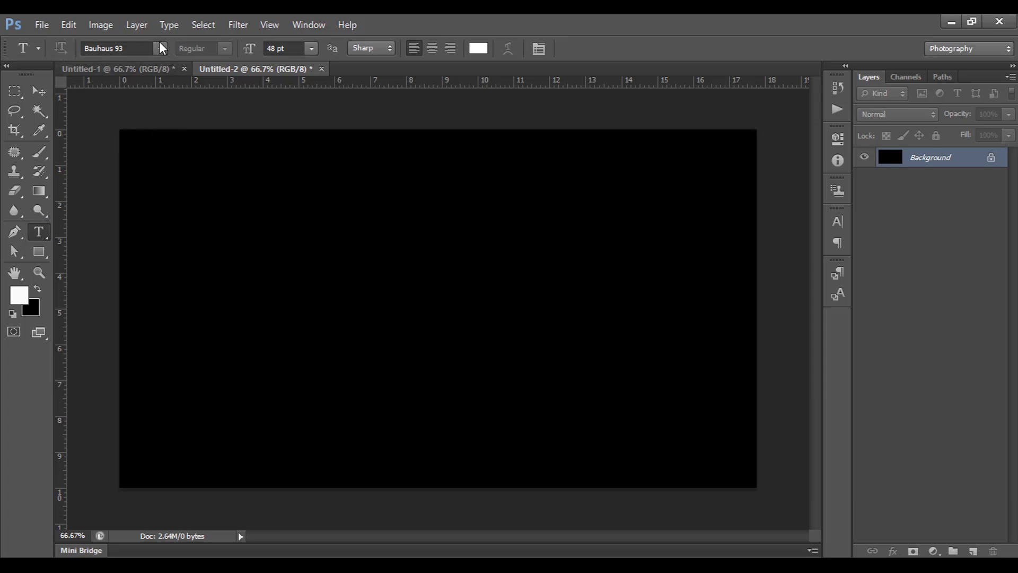
pyautogui.click(159, 48)
pyautogui.scroll(3, 202, 156)
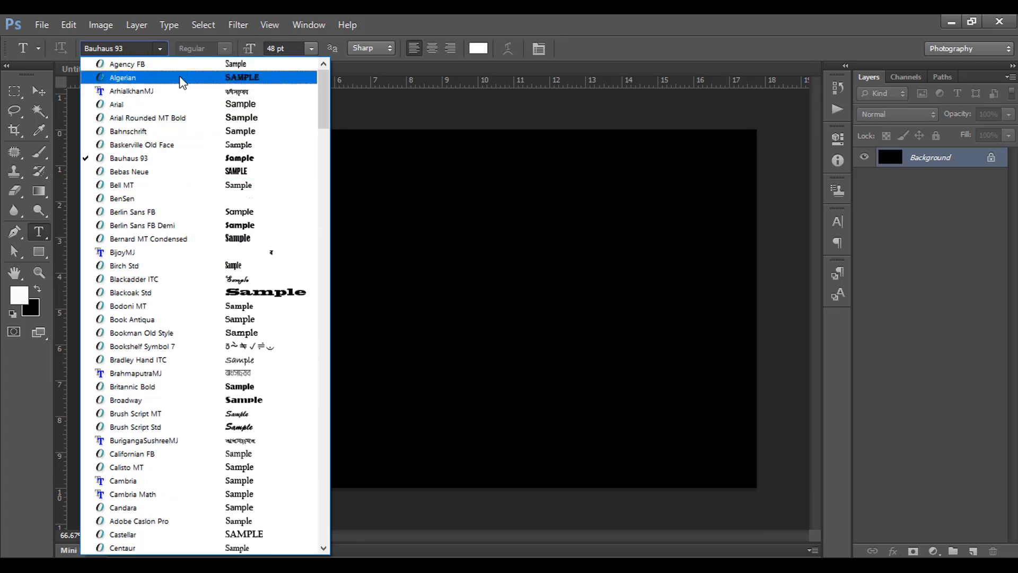
pyautogui.click(207, 162)
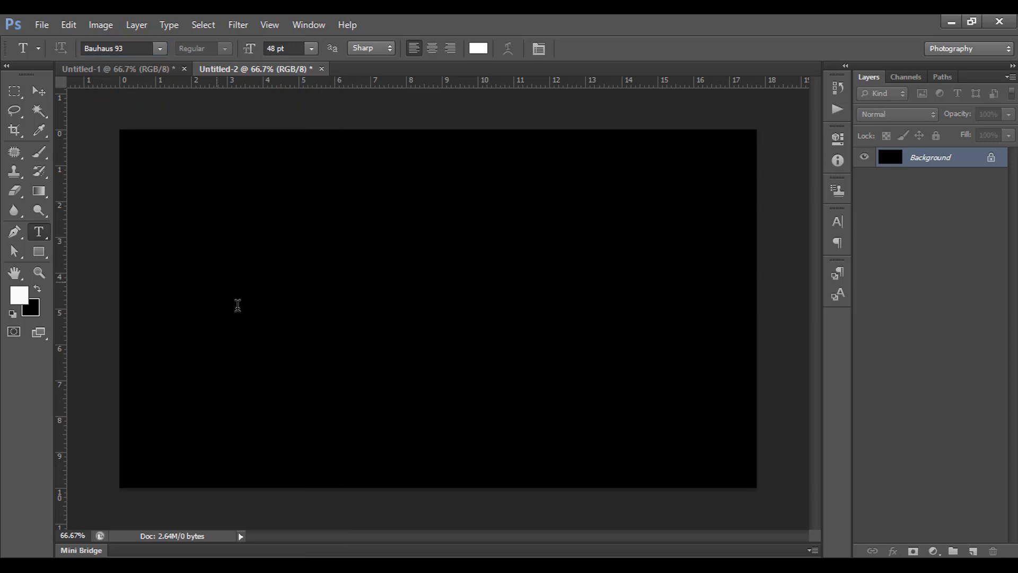
pyautogui.click(217, 281)
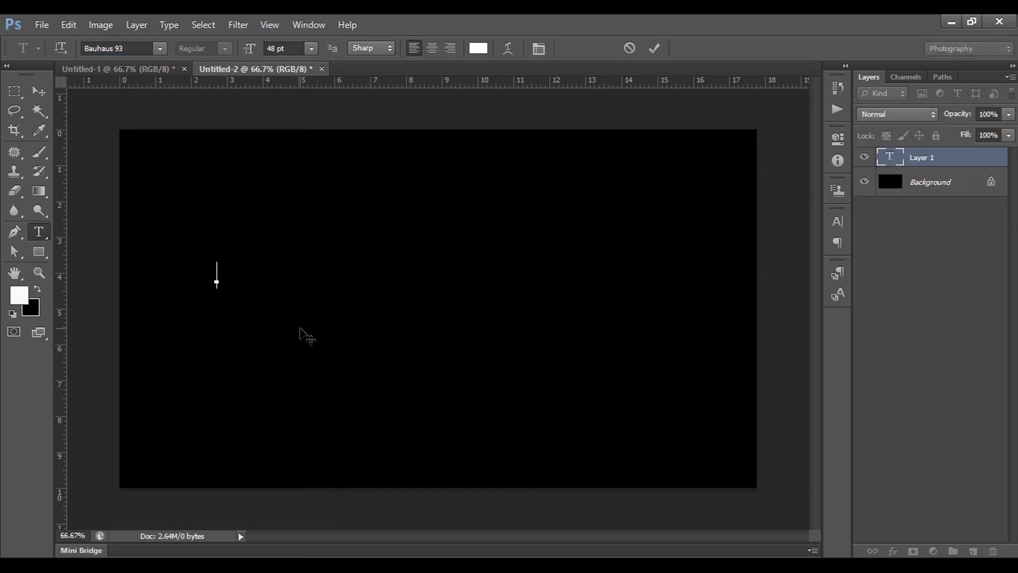
pyautogui.write('e')
pyautogui.hotkey('ctrl', 'Return')
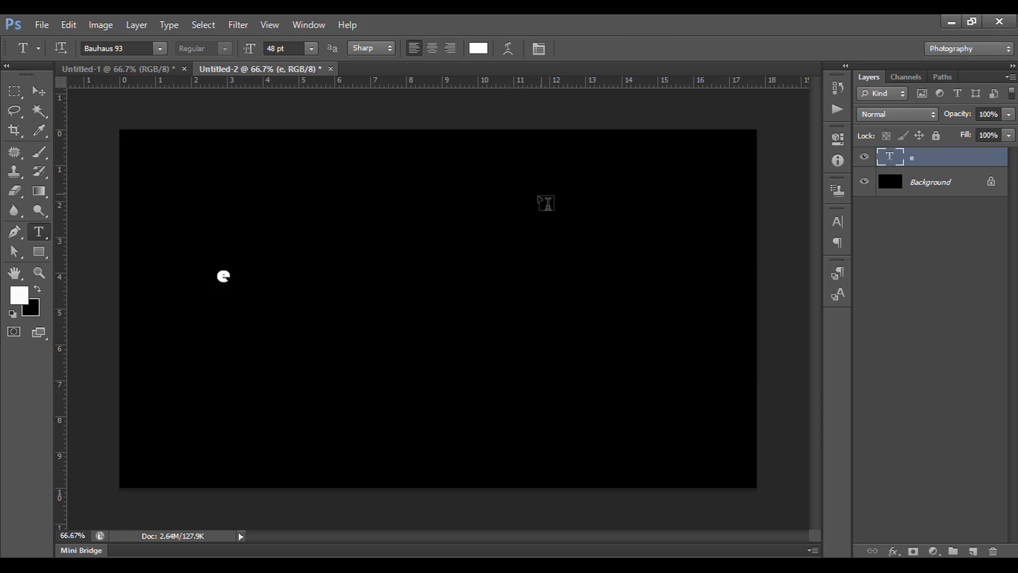
# Scale the letter e to about 1150% and move it close to the canvas's left edge at mid-height
pyautogui.hotkey('ctrl', 't')
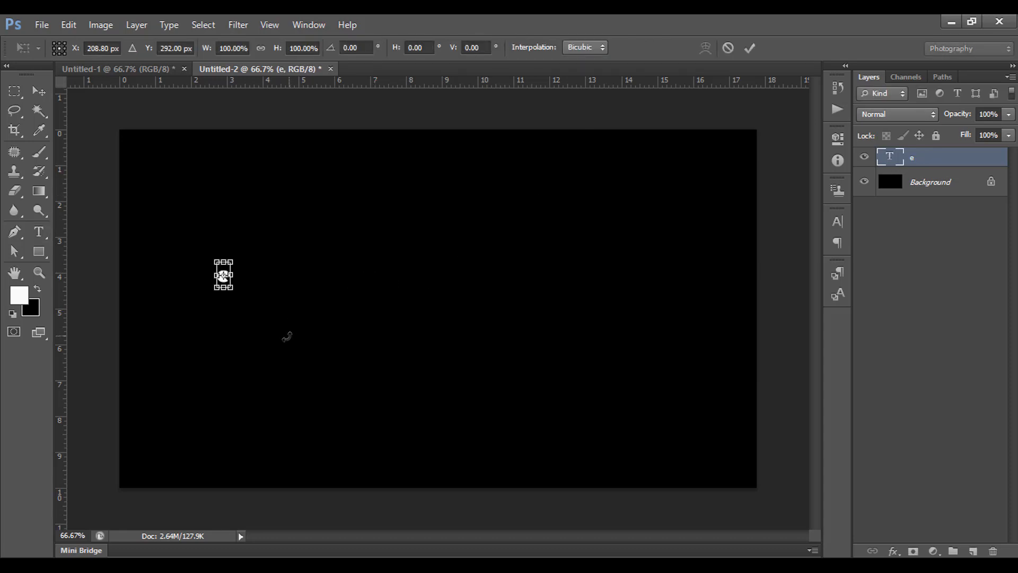
pyautogui.moveTo(234, 293); pyautogui.dragTo(309, 427)
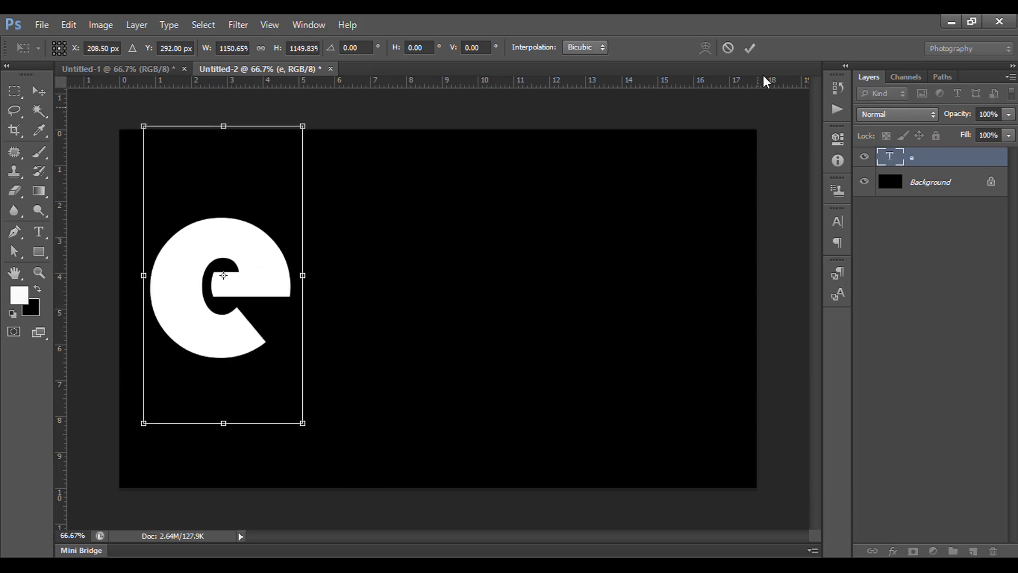
pyautogui.click(750, 49)
pyautogui.press('v')
pyautogui.moveTo(271, 295); pyautogui.dragTo(234, 316)
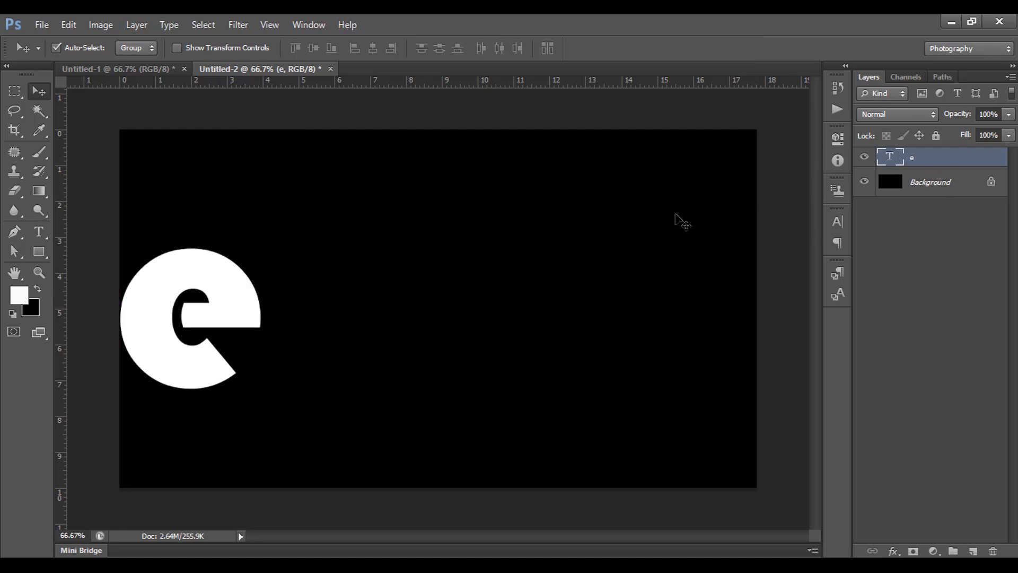
pyautogui.moveTo(223, 318)
pyautogui.mouseDown()
pyautogui.moveTo(240, 316)
pyautogui.moveTo(229, 314)
pyautogui.mouseUp()
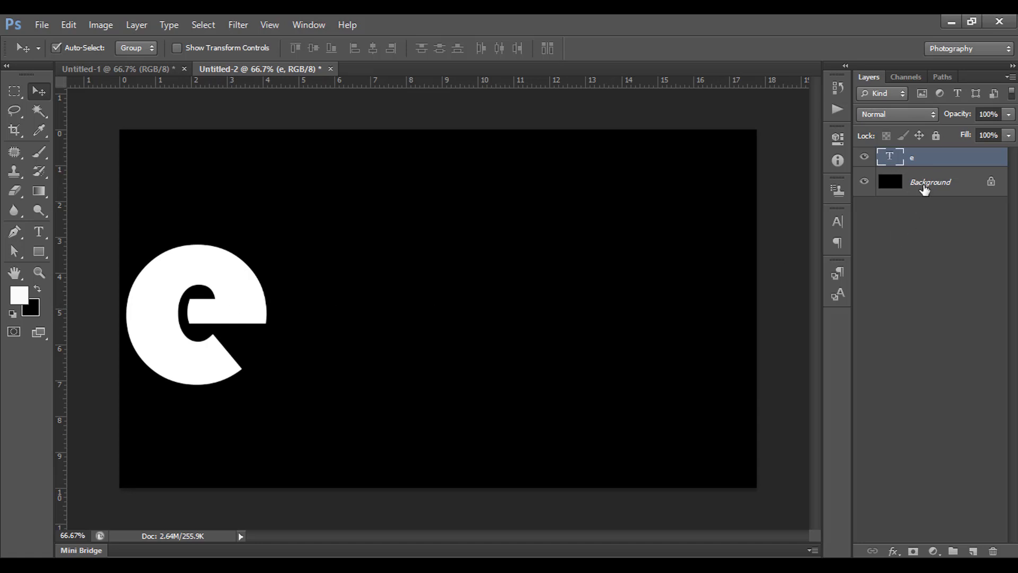
# Duplicate the e layer, shift the copy right so it overlaps the original, and change its text to "f"
pyautogui.hotkey('ctrl', 'j')
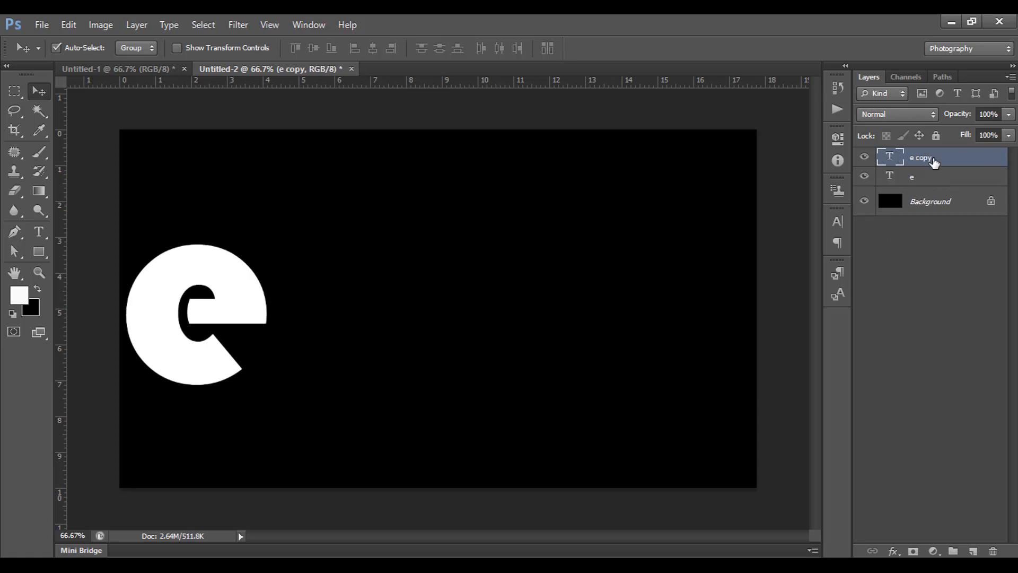
pyautogui.moveTo(247, 306); pyautogui.dragTo(340, 303)
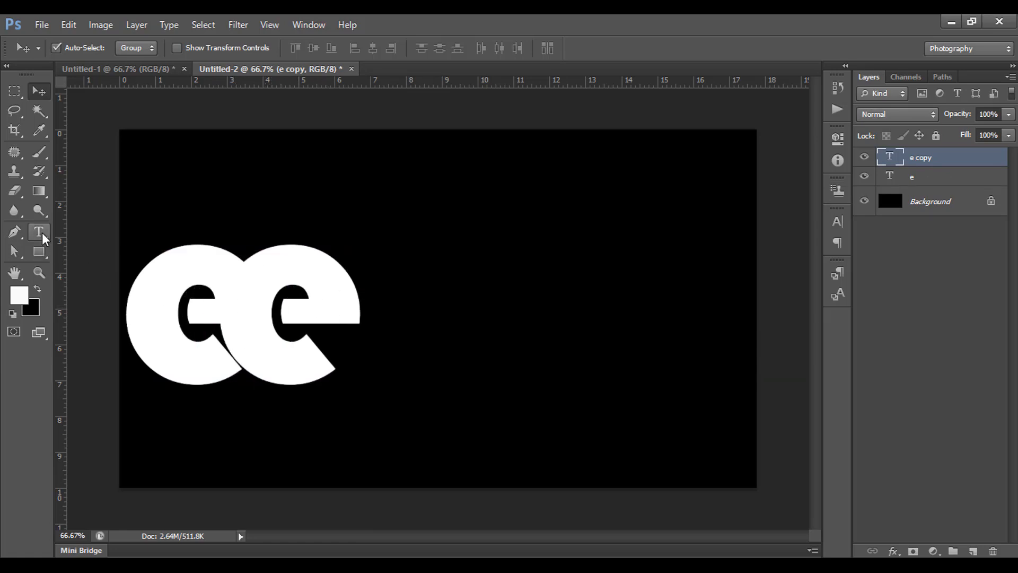
pyautogui.click(38, 231)
pyautogui.moveTo(228, 310); pyautogui.dragTo(378, 317)
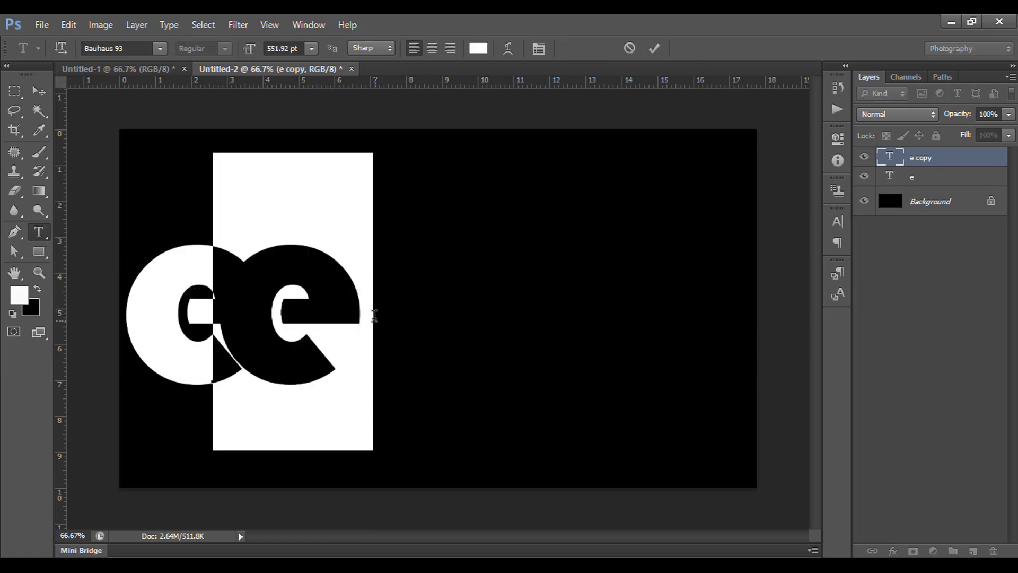
pyautogui.write('f')
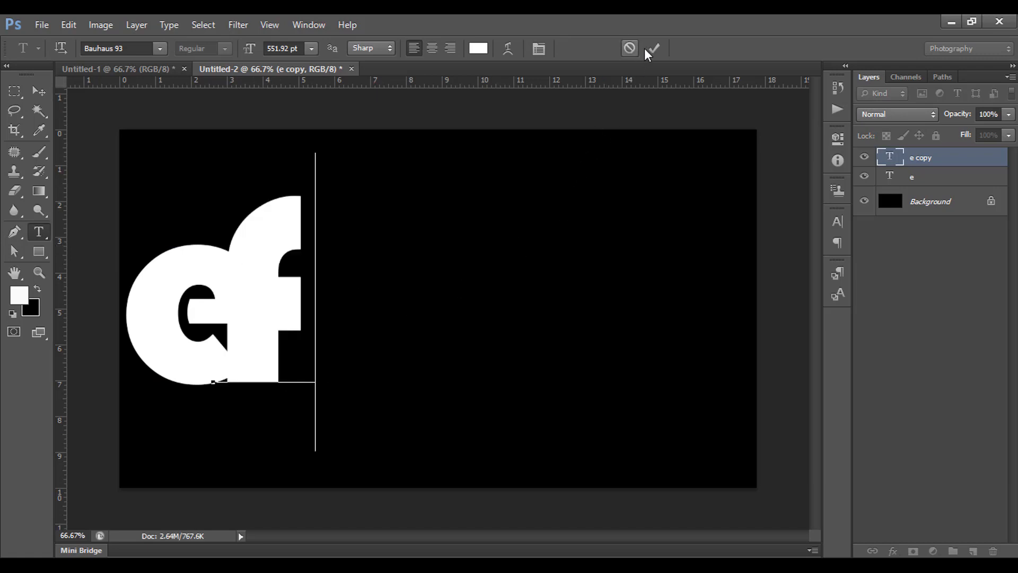
pyautogui.hotkey('ctrl', 'Return')
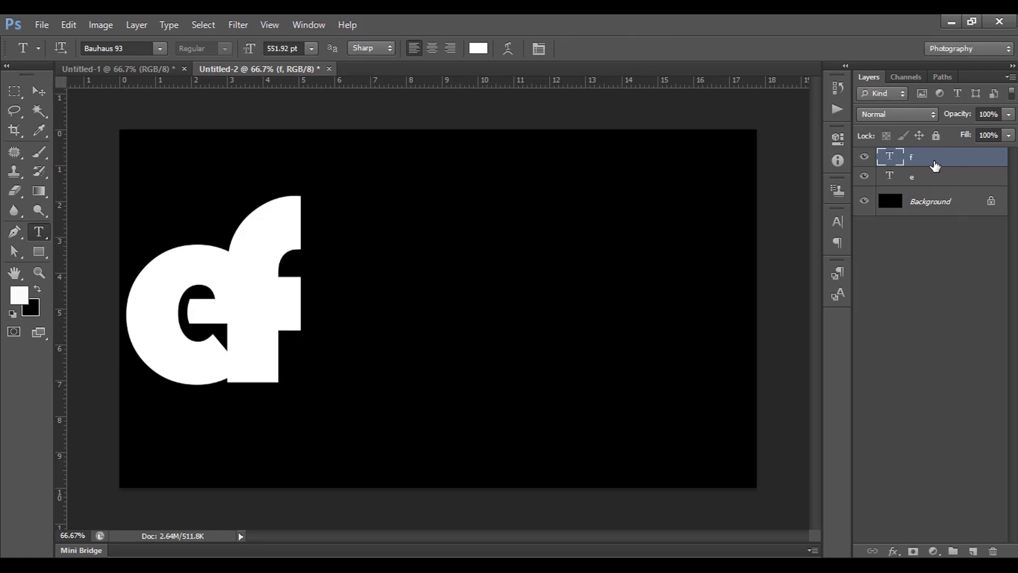
# Duplicate the f layer and shift the copy right beside the first f as the word's third letter
pyautogui.hotkey('ctrl', 'j')
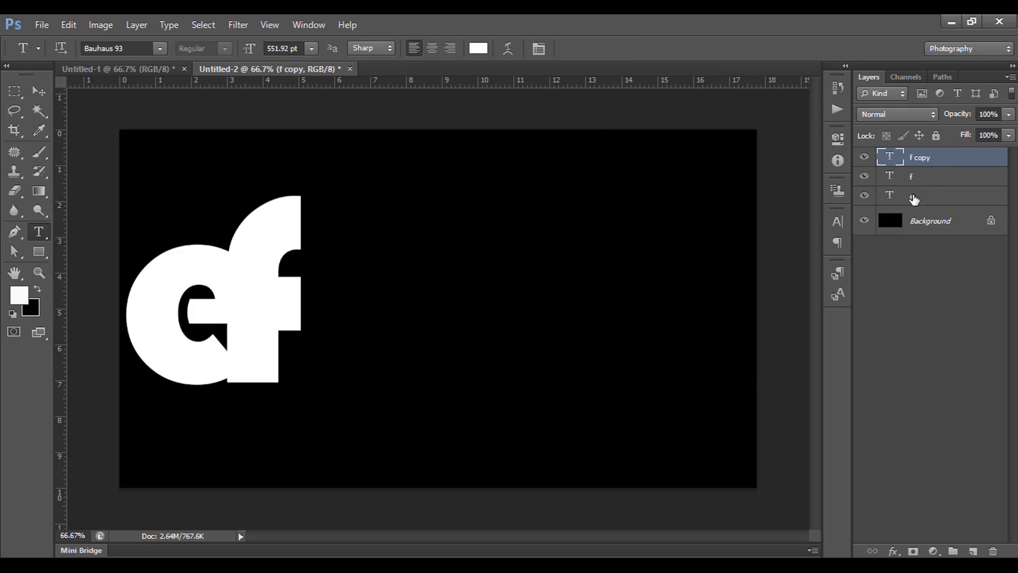
pyautogui.click(38, 91)
pyautogui.moveTo(268, 284); pyautogui.dragTo(335, 282)
pyautogui.click(39, 231)
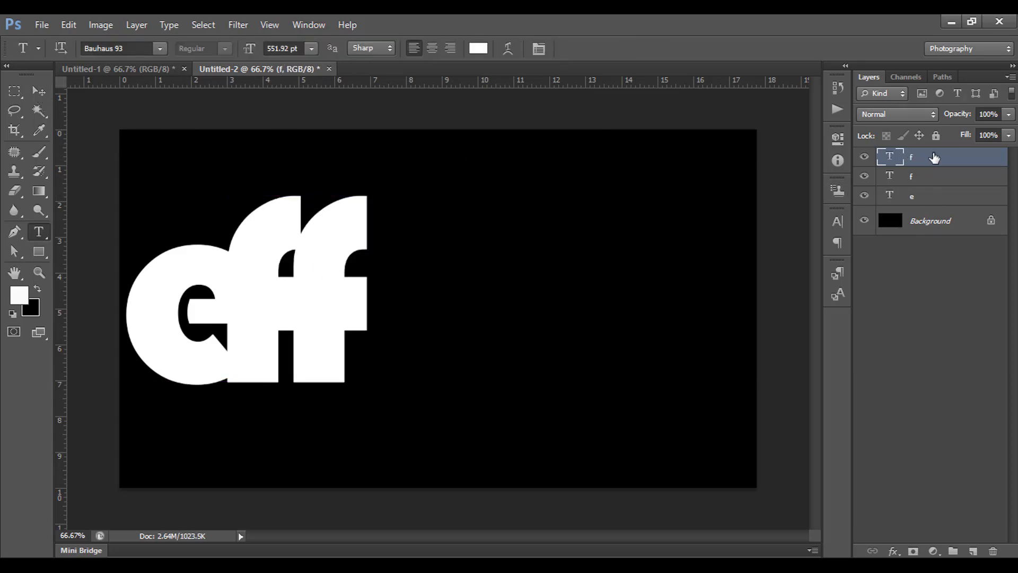
# Duplicate the second f layer, shift the copy right, and change its text to "e"
pyautogui.hotkey('ctrl', 'j')
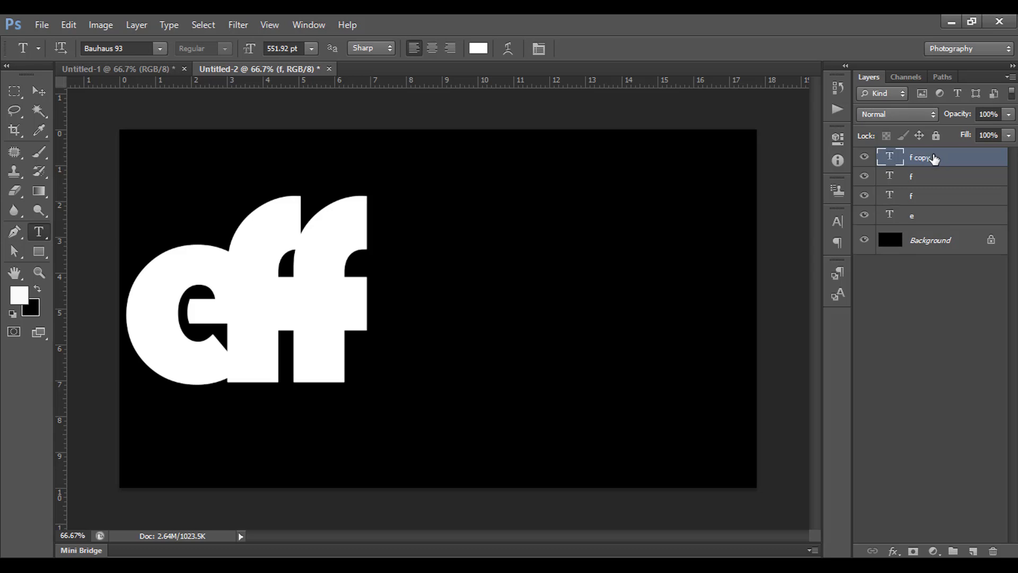
pyautogui.click(38, 90)
pyautogui.moveTo(357, 320); pyautogui.dragTo(440, 296)
pyautogui.click(38, 232)
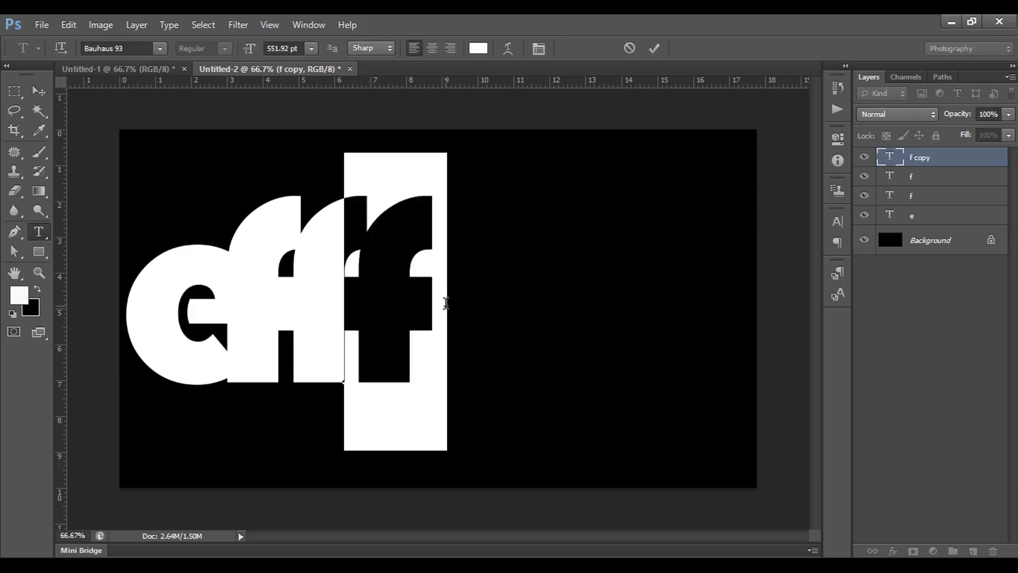
pyautogui.write('e')
pyautogui.click(656, 48)
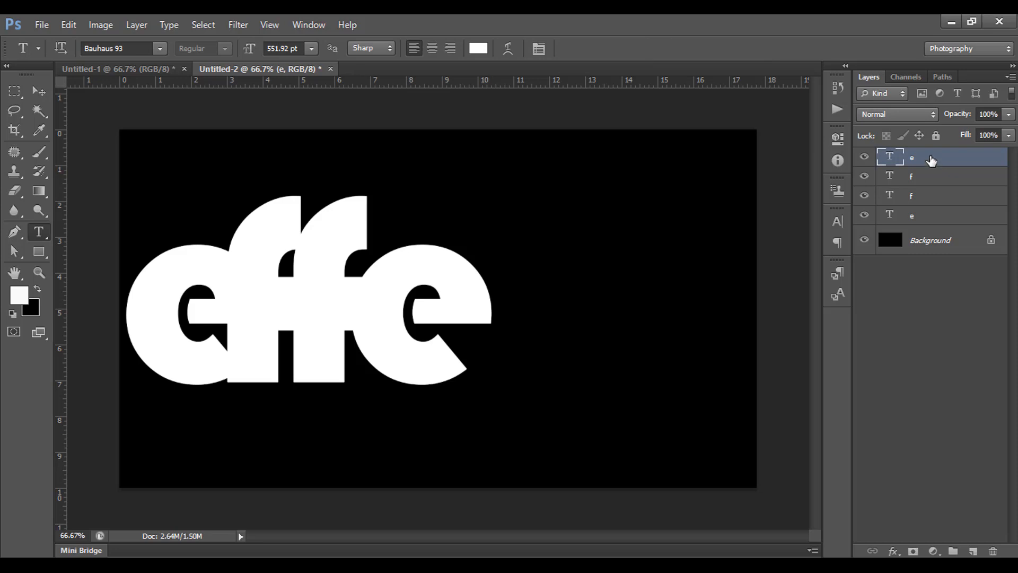
# Duplicate the second e layer, shift the copy right so it overlaps, and change its text to "c"
pyautogui.hotkey('ctrl', 'j')
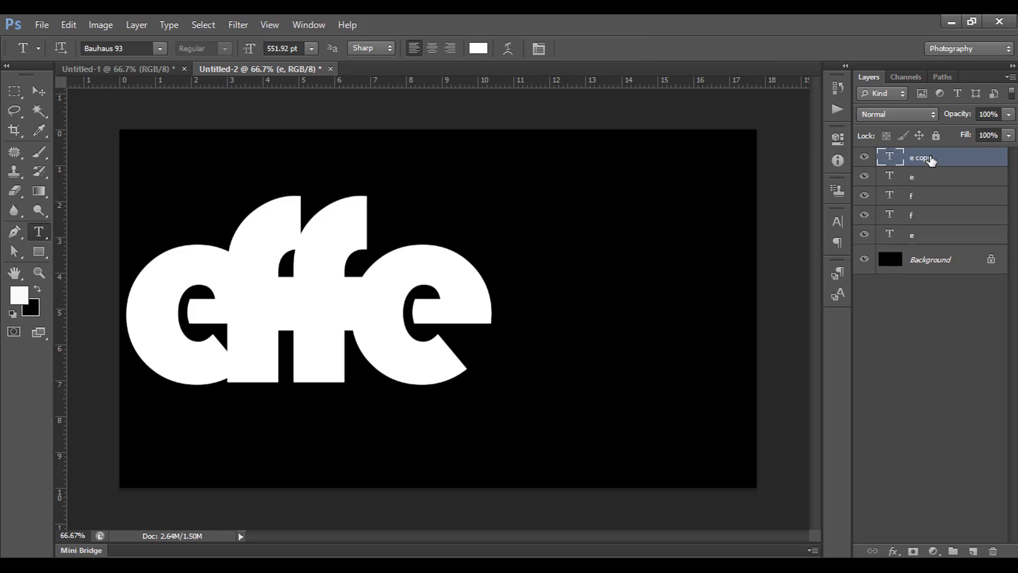
pyautogui.click(41, 95)
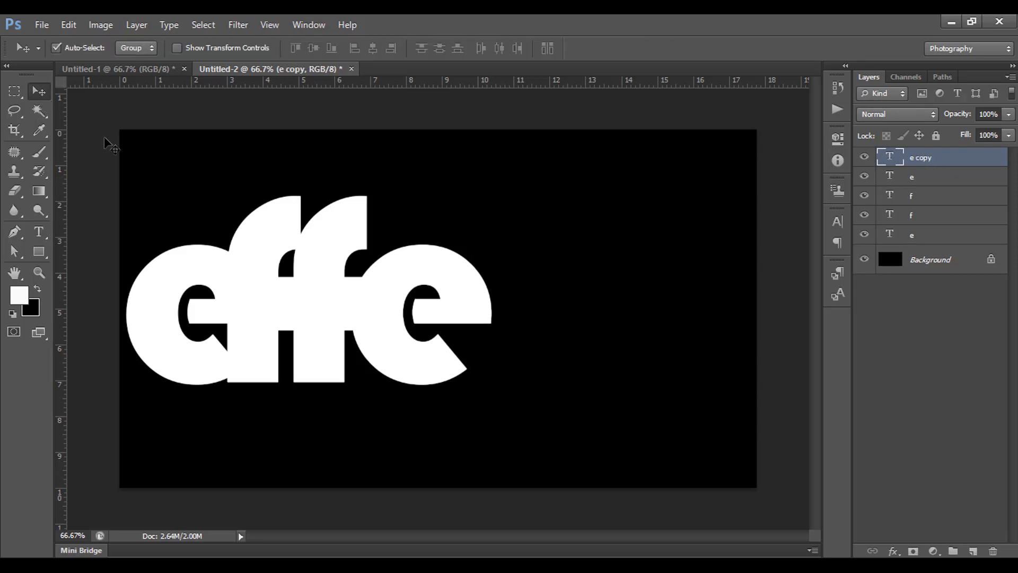
pyautogui.moveTo(386, 313); pyautogui.dragTo(476, 308)
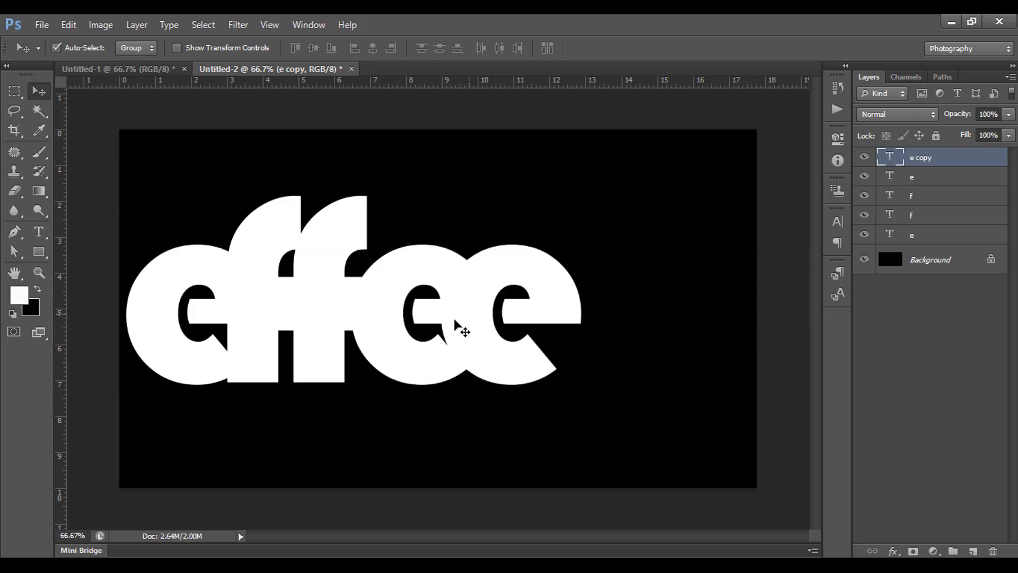
pyautogui.click(38, 231)
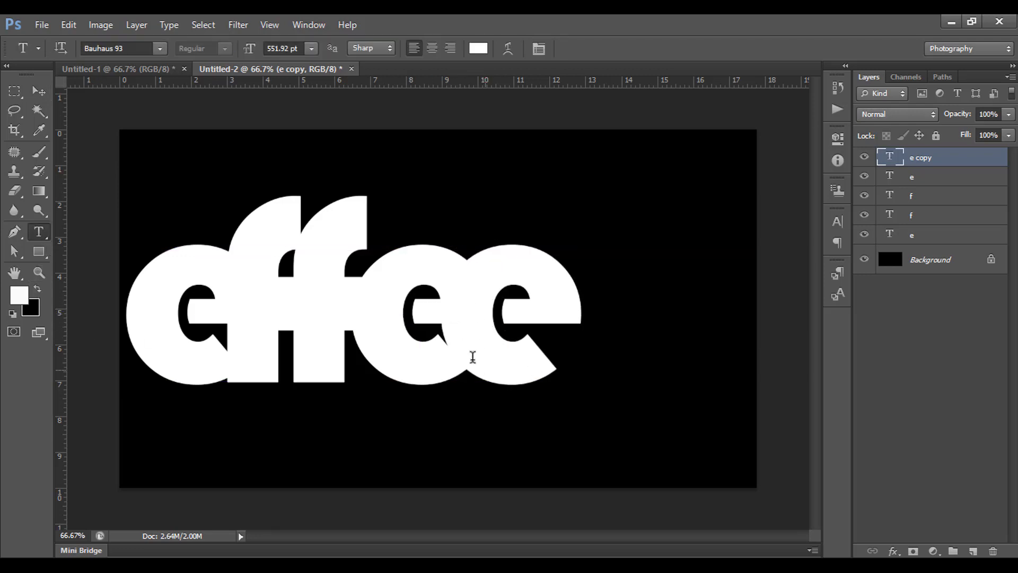
pyautogui.moveTo(447, 330); pyautogui.dragTo(556, 333)
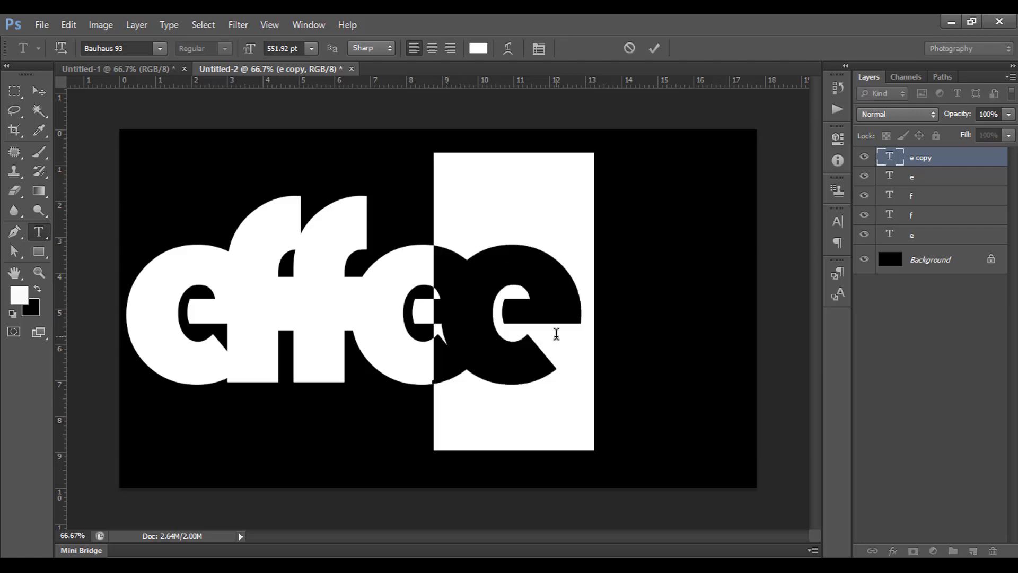
pyautogui.write('c')
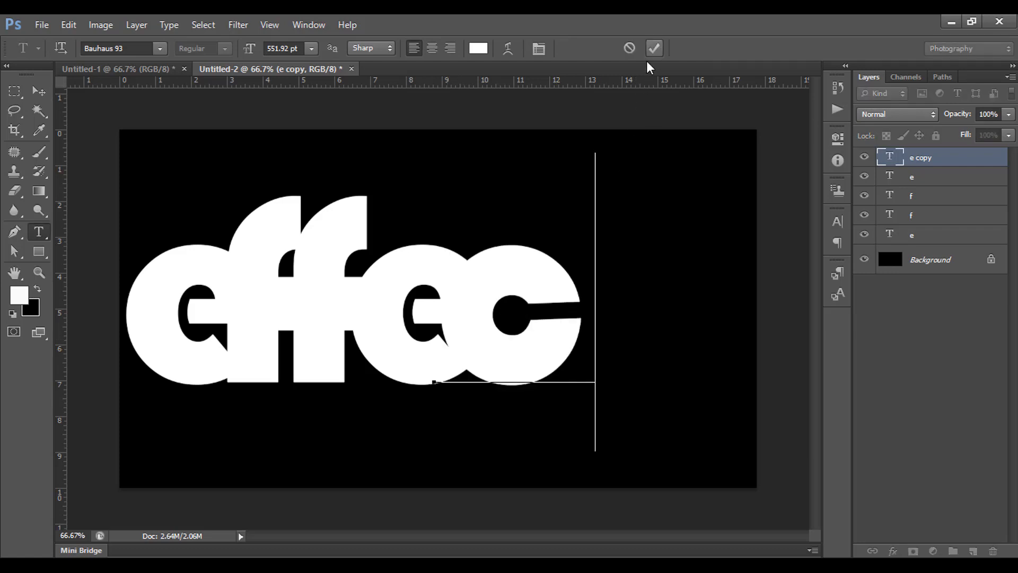
pyautogui.click(654, 49)
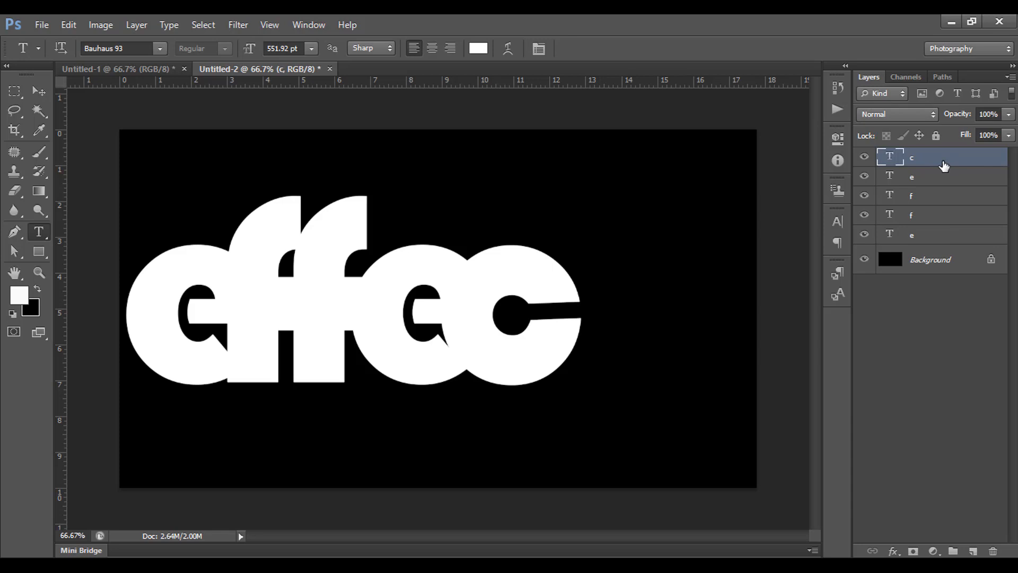
# Duplicate the c layer, shift the copy right, and change its text to "t" to complete the word "effect"
pyautogui.hotkey('ctrl', 'j')
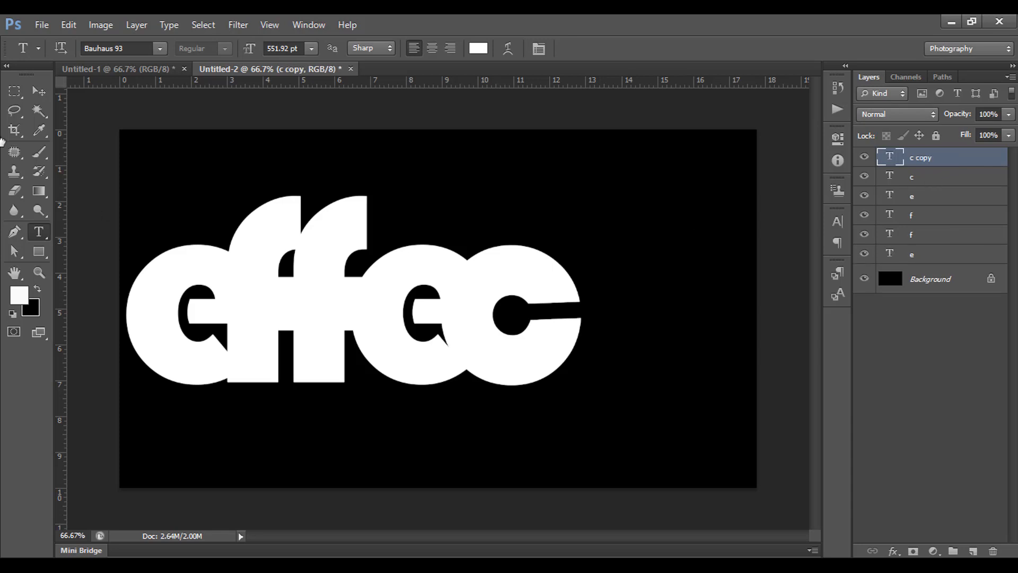
pyautogui.click(39, 92)
pyautogui.moveTo(499, 290); pyautogui.dragTo(585, 286)
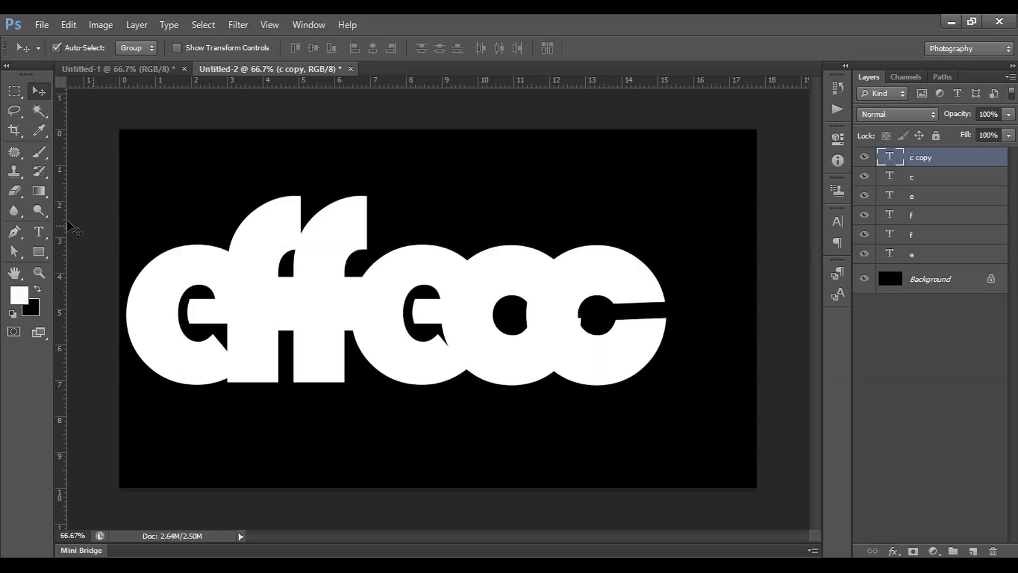
pyautogui.click(39, 232)
pyautogui.moveTo(528, 322); pyautogui.dragTo(702, 327)
pyautogui.write('t')
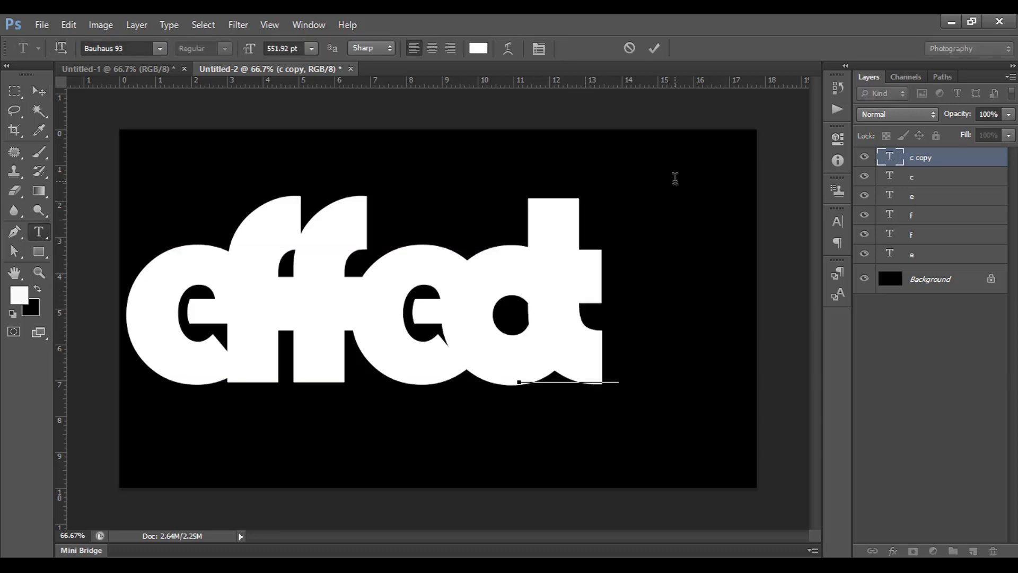
pyautogui.click(654, 48)
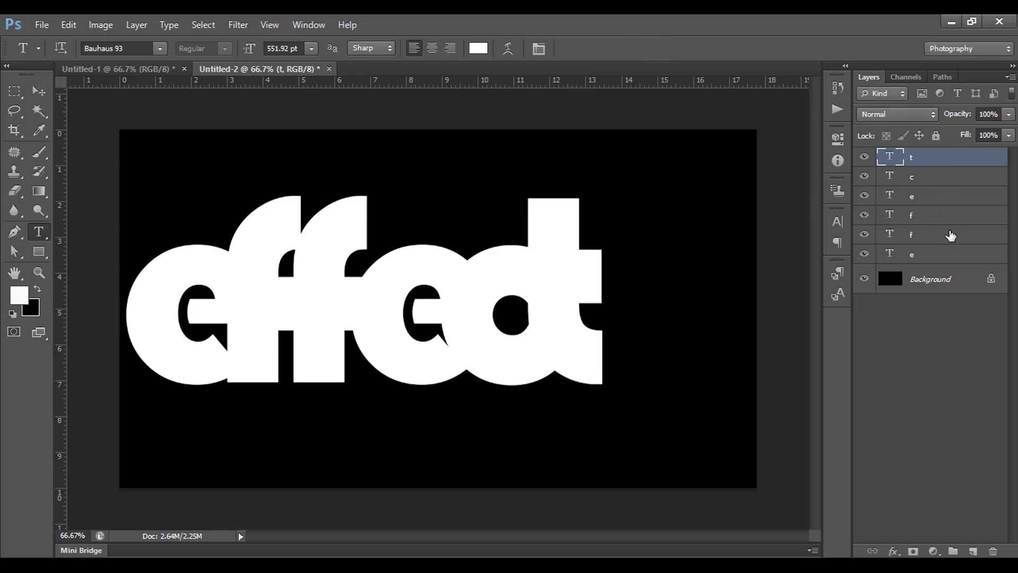
# Move all six letters right, one at a time, to spread the word "effect" across the black canvas
pyautogui.click(39, 91)
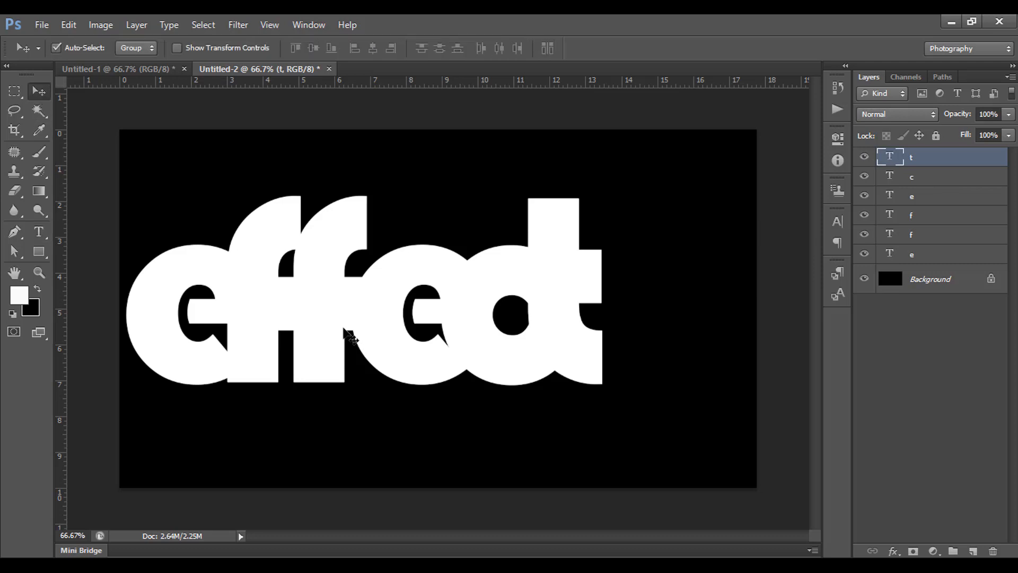
pyautogui.moveTo(579, 356); pyautogui.dragTo(683, 356)
pyautogui.moveTo(527, 373); pyautogui.dragTo(594, 371)
pyautogui.moveTo(416, 357); pyautogui.dragTo(504, 356)
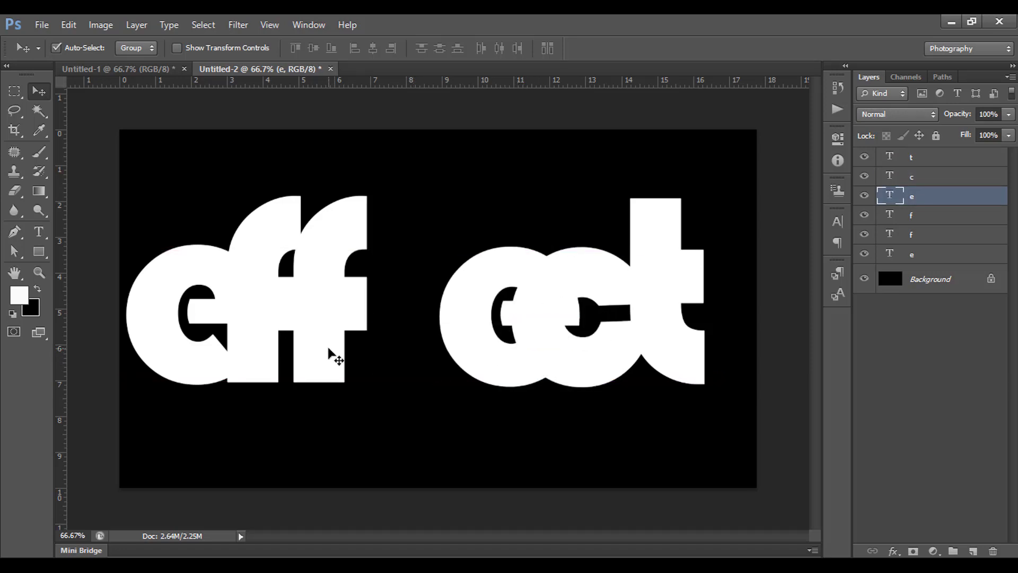
pyautogui.moveTo(334, 352); pyautogui.dragTo(416, 352)
pyautogui.moveTo(244, 325); pyautogui.dragTo(352, 329)
pyautogui.moveTo(148, 336); pyautogui.dragTo(202, 343)
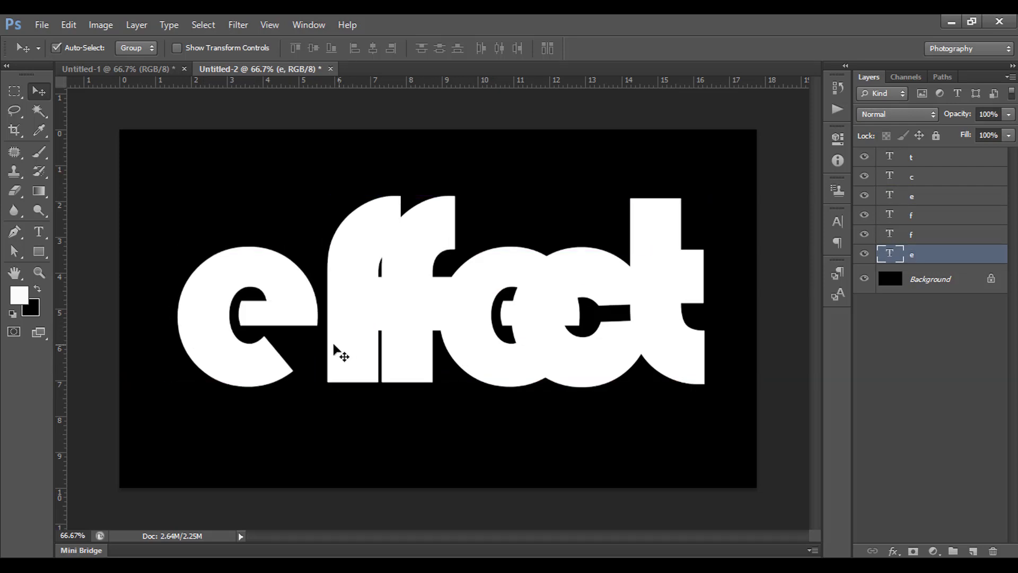
# Fine-tune the horizontal spacing of the letters so each one slightly overlaps its neighbour
pyautogui.moveTo(337, 348); pyautogui.dragTo(312, 349)
pyautogui.moveTo(397, 350); pyautogui.dragTo(393, 348)
pyautogui.moveTo(501, 347); pyautogui.dragTo(475, 350)
pyautogui.moveTo(584, 357)
pyautogui.mouseDown()
pyautogui.moveTo(563, 357)
pyautogui.moveTo(575, 357)
pyautogui.mouseUp()
pyautogui.moveTo(679, 361); pyautogui.dragTo(662, 363)
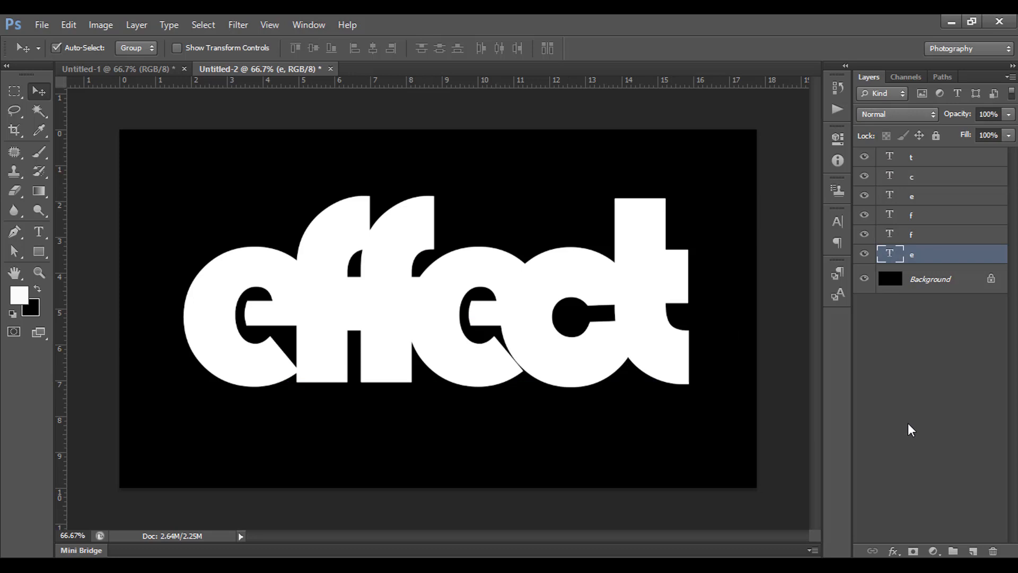
pyautogui.click(910, 429)
# Add a Gradient Overlay to the first e layer with the Black, White preset, Linear style and a 180° angle
pyautogui.click(924, 256)
pyautogui.click(894, 552)
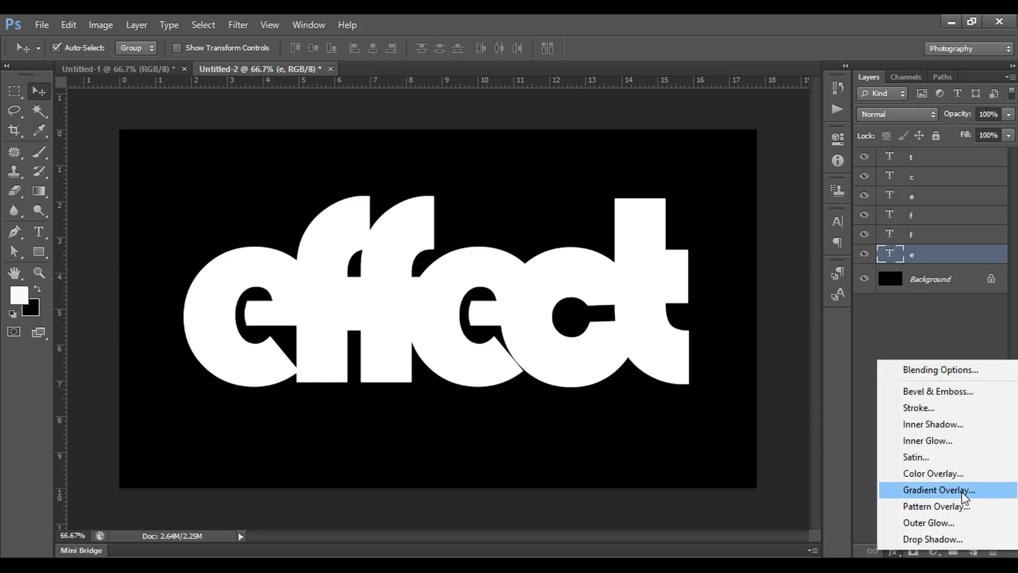
pyautogui.click(955, 490)
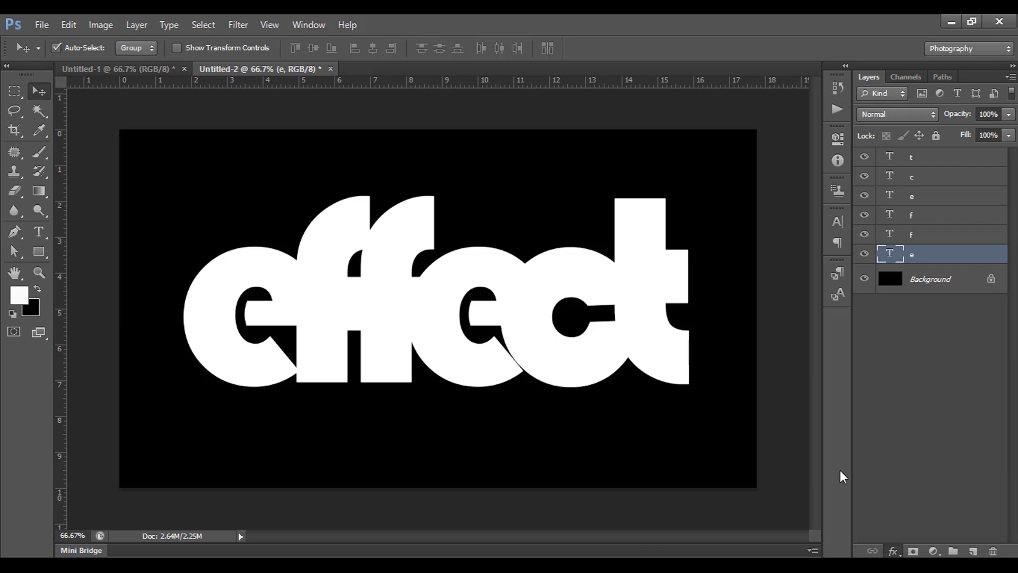
pyautogui.moveTo(596, 161); pyautogui.dragTo(726, 144)
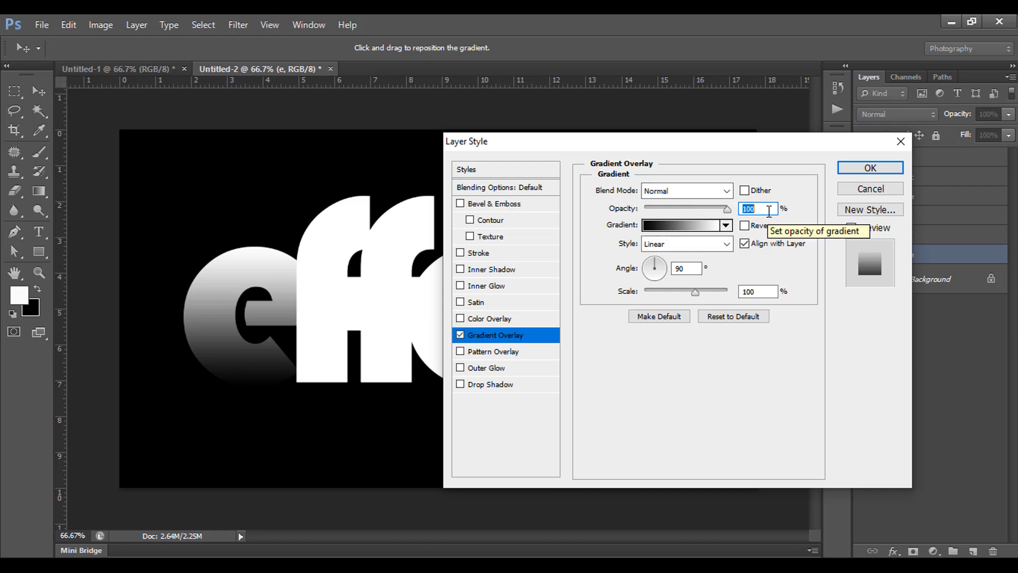
pyautogui.click(690, 225)
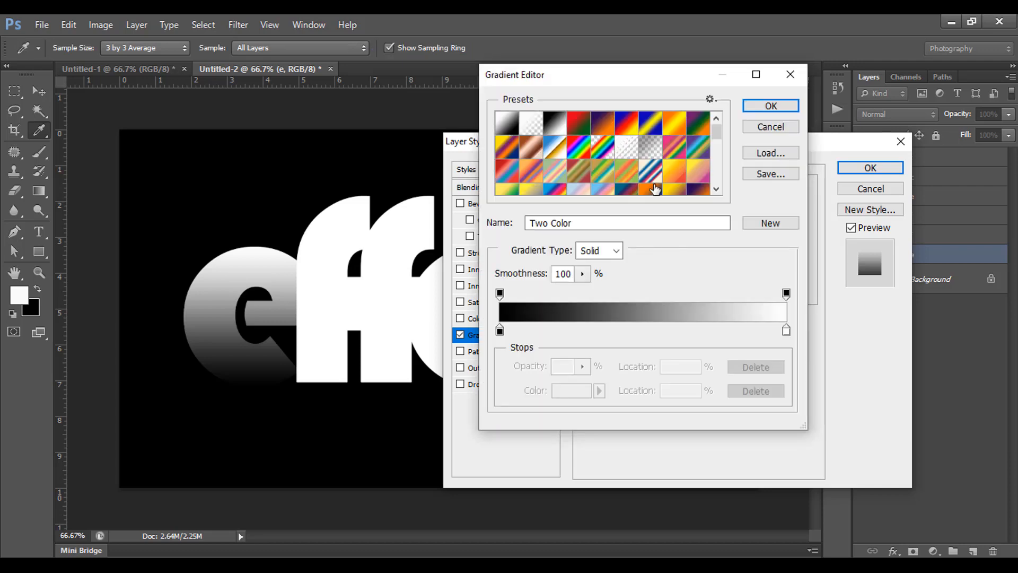
pyautogui.click(552, 128)
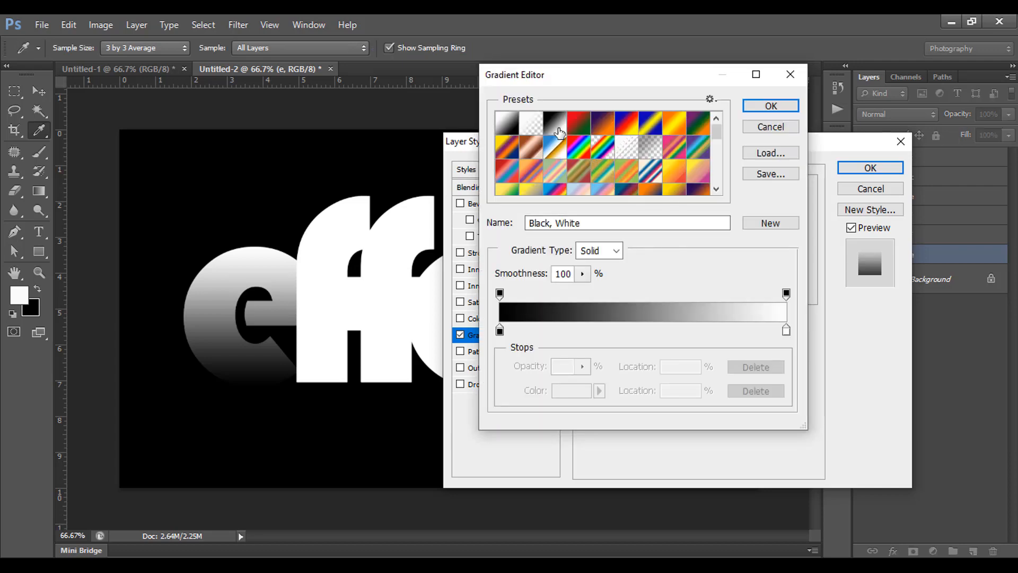
pyautogui.click(770, 107)
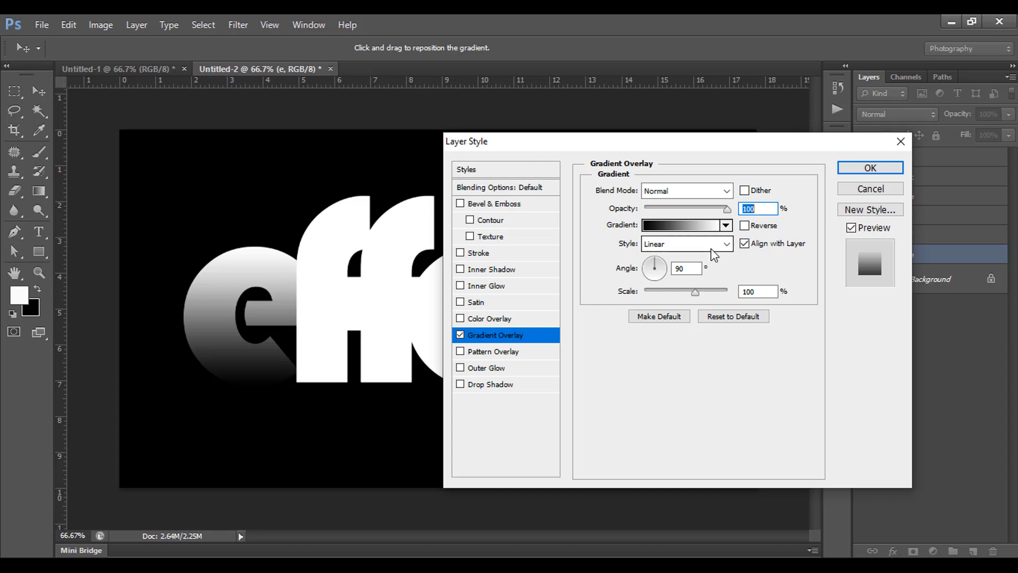
pyautogui.moveTo(696, 272); pyautogui.dragTo(650, 272)
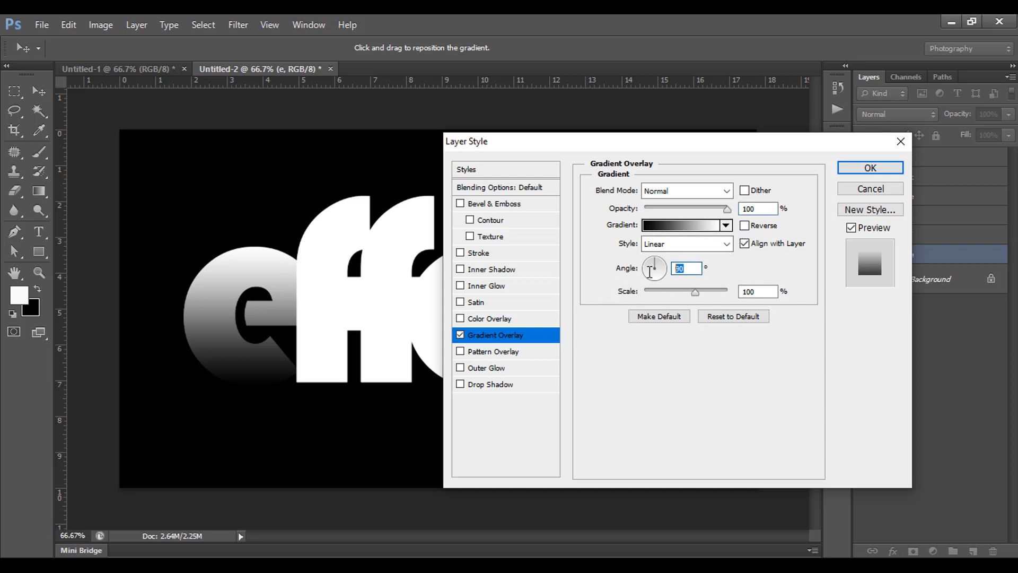
pyautogui.write('180')
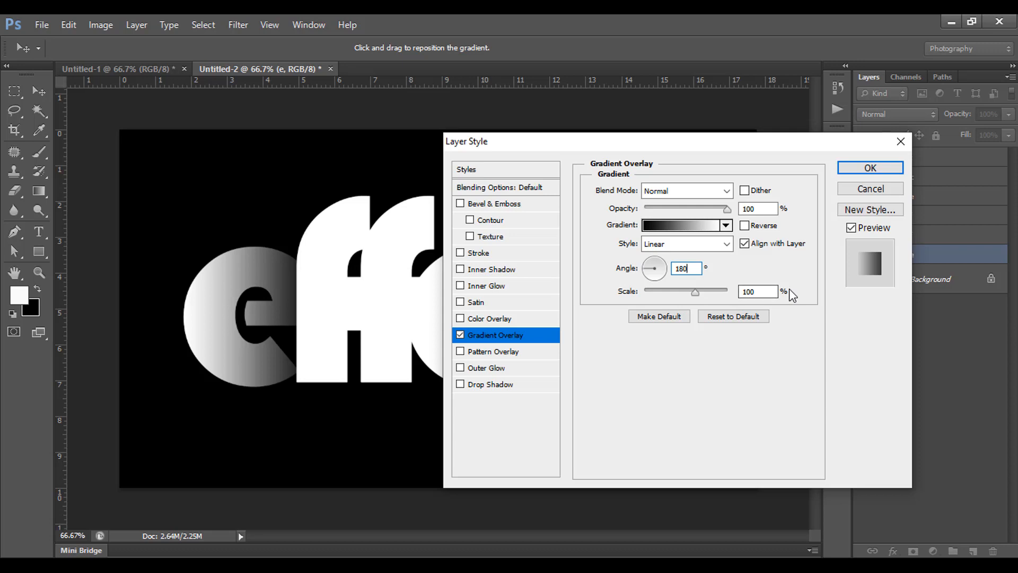
pyautogui.click(895, 171)
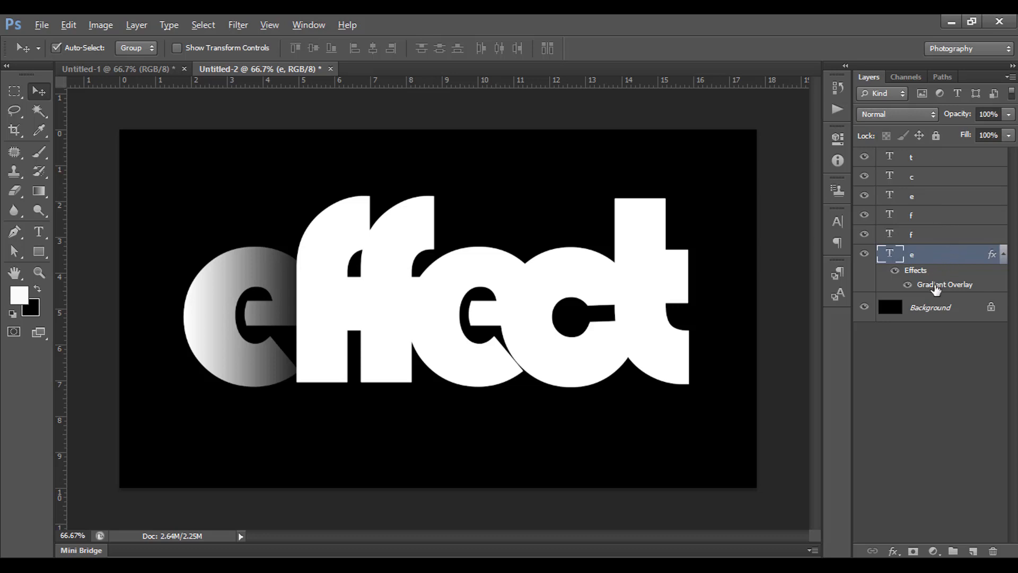
# Copy the first e layer's Gradient Overlay to both f layers
pyautogui.moveTo(934, 289); pyautogui.dragTo(920, 237)
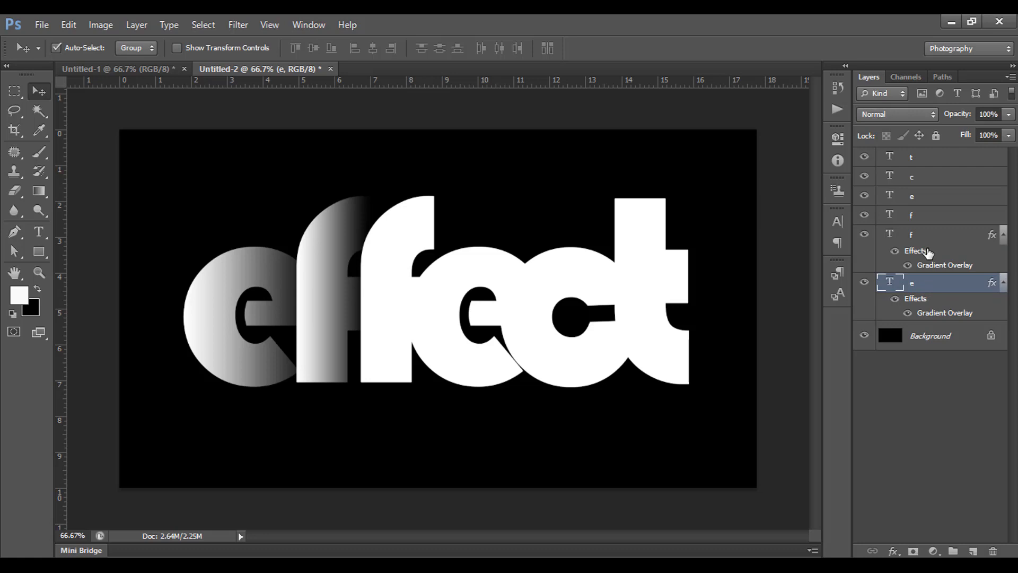
pyautogui.click(930, 239)
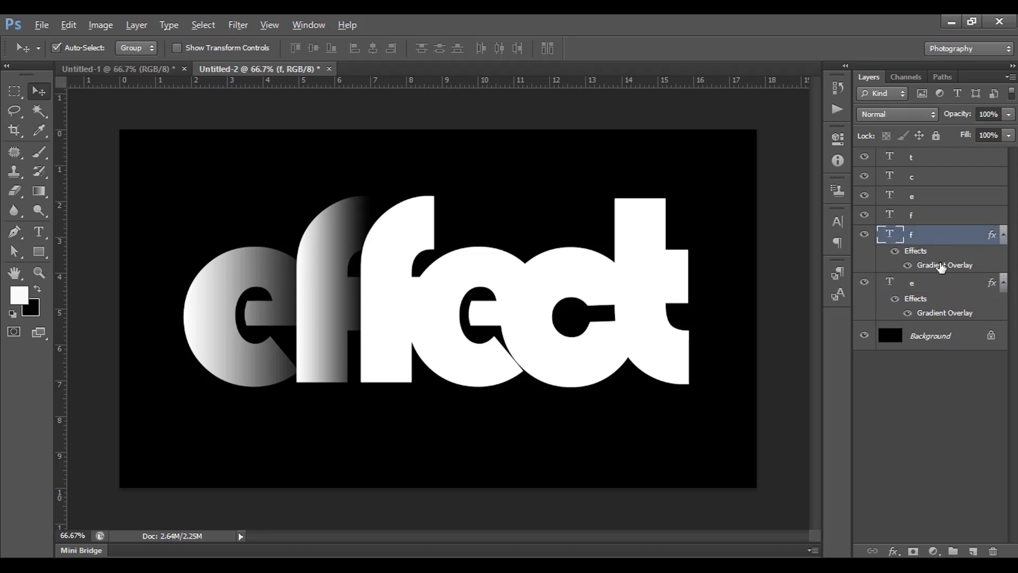
pyautogui.moveTo(940, 266); pyautogui.dragTo(933, 218)
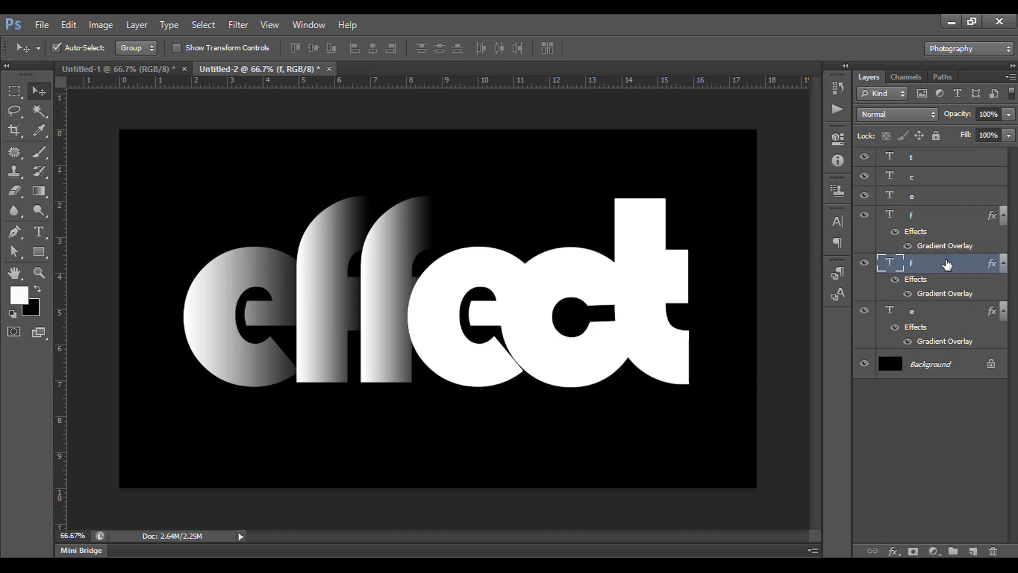
# Copy the Gradient Overlay onward from the second f layer to the second e, c and t layers
pyautogui.click(929, 220)
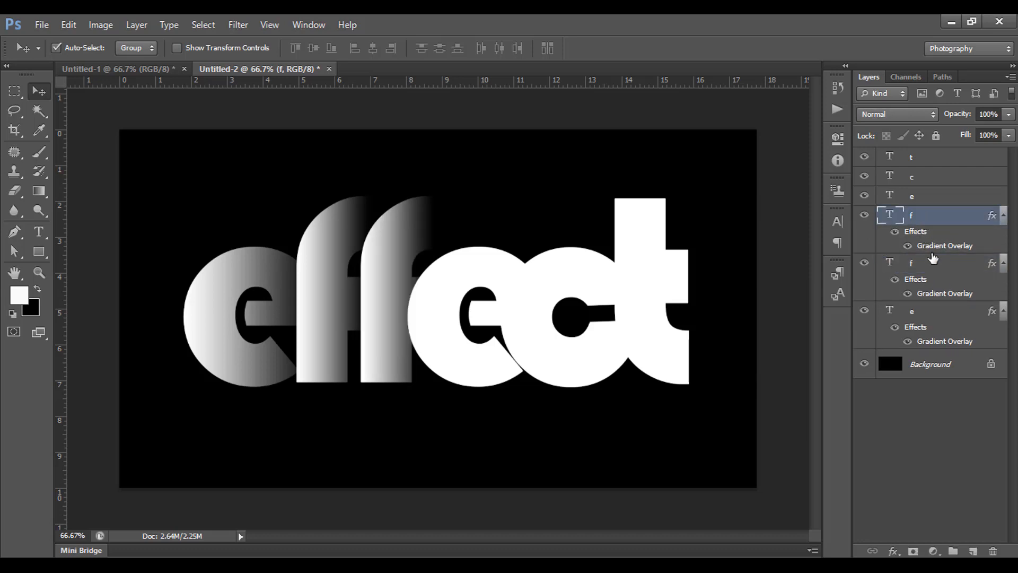
pyautogui.press('alt')
pyautogui.moveTo(932, 249); pyautogui.dragTo(925, 201)
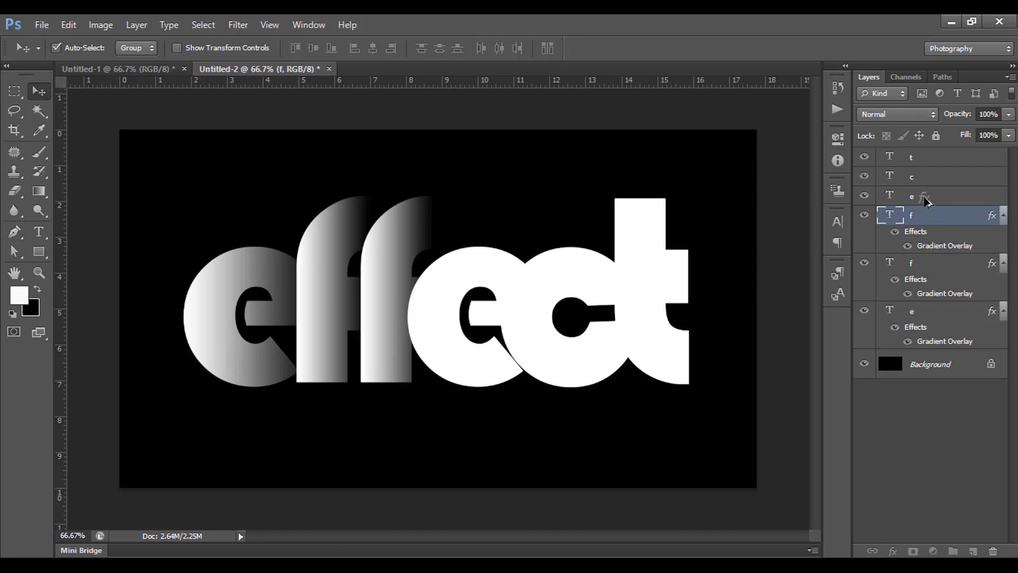
pyautogui.click(924, 202)
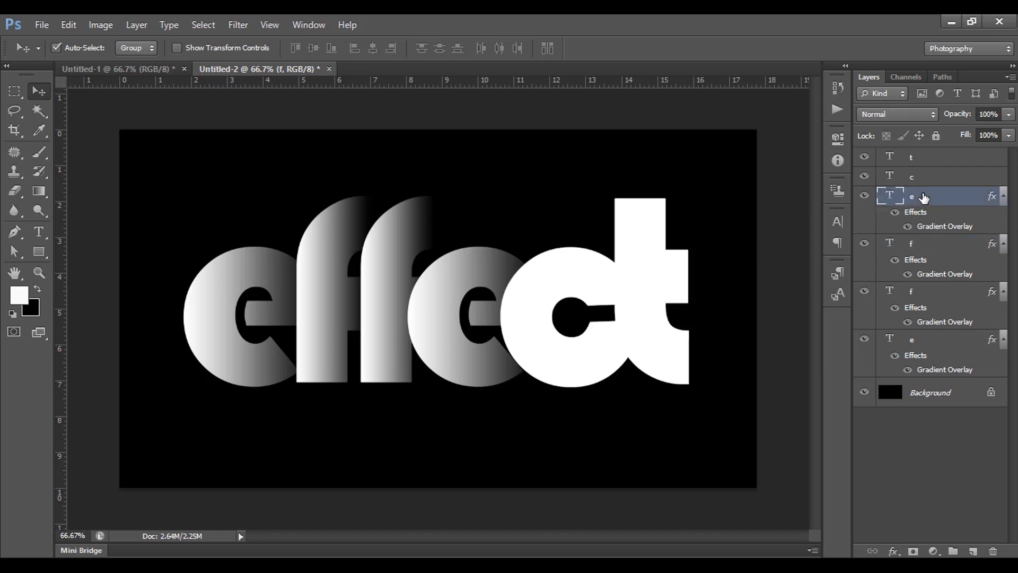
pyautogui.moveTo(934, 228); pyautogui.dragTo(921, 183)
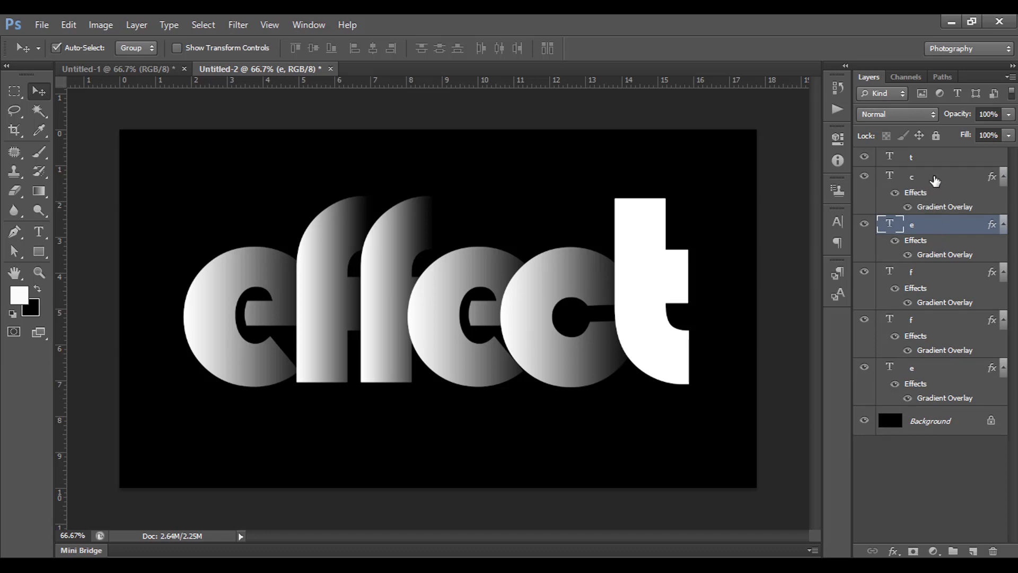
pyautogui.click(935, 181)
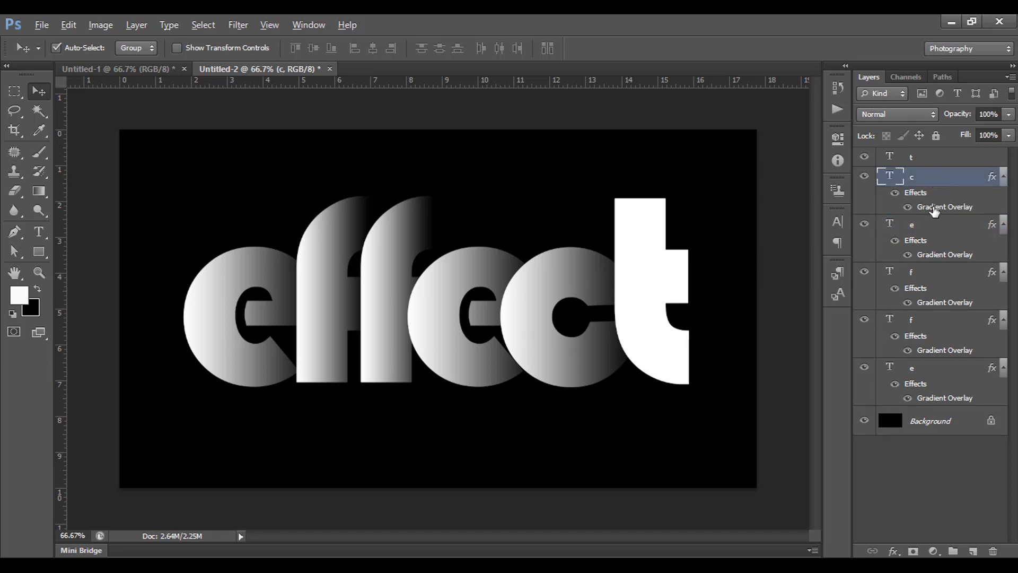
pyautogui.moveTo(934, 211); pyautogui.dragTo(920, 161)
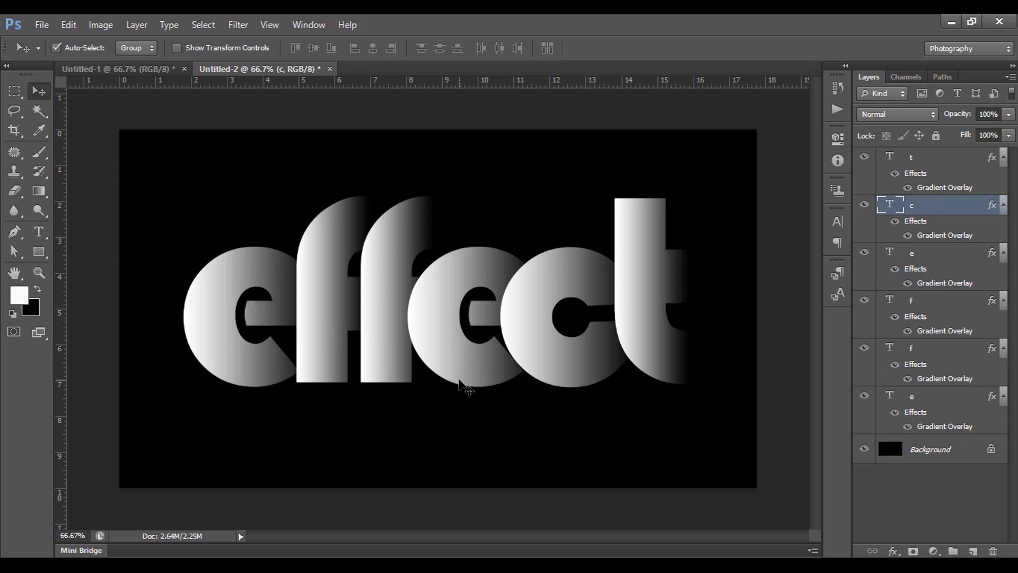
# Nudge both f letters and the t slightly left to tighten their overlap with the preceding letters
pyautogui.click(336, 413)
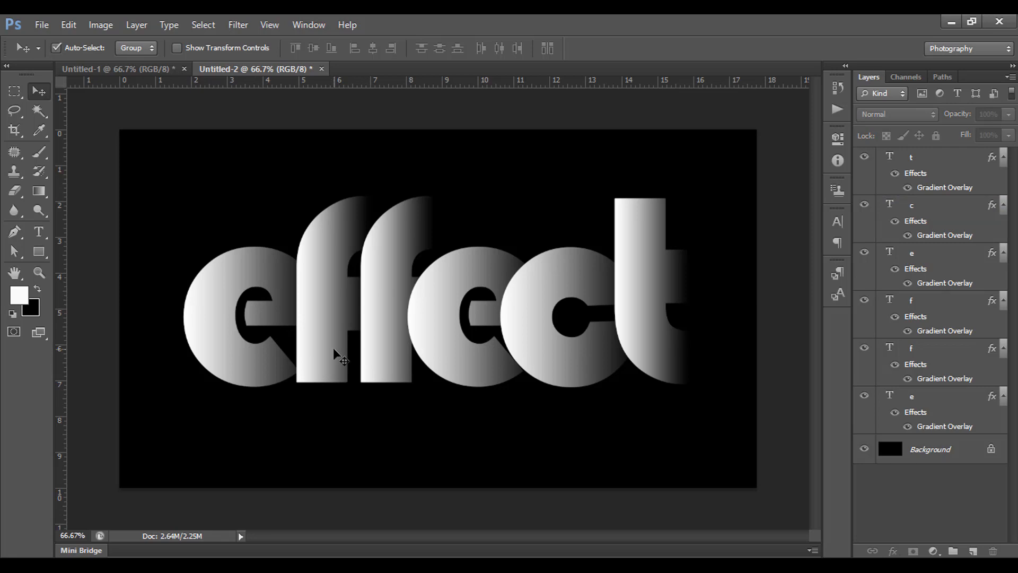
pyautogui.moveTo(336, 354); pyautogui.dragTo(375, 362)
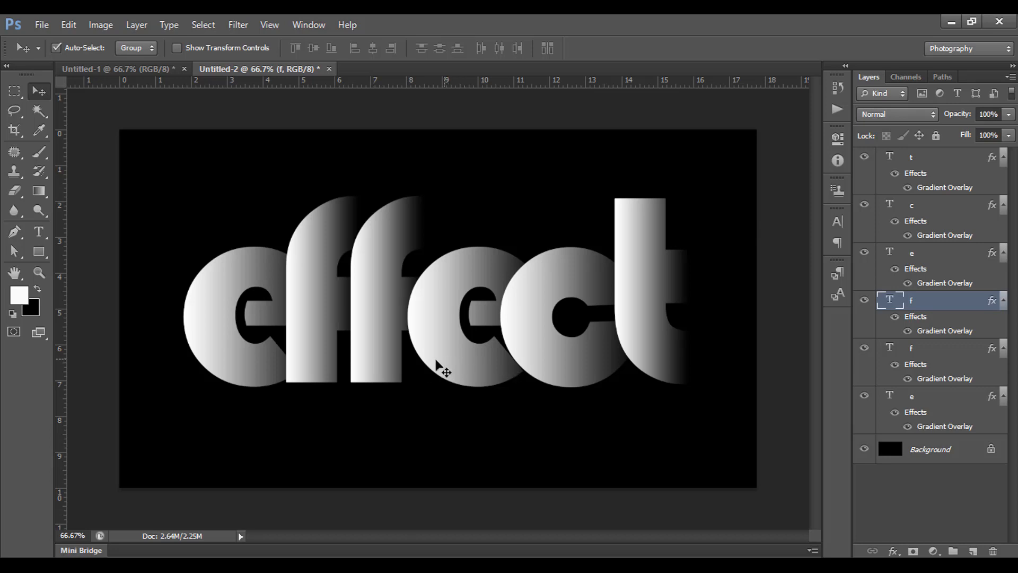
pyautogui.moveTo(533, 350); pyautogui.dragTo(537, 356)
pyautogui.moveTo(639, 353); pyautogui.dragTo(634, 351)
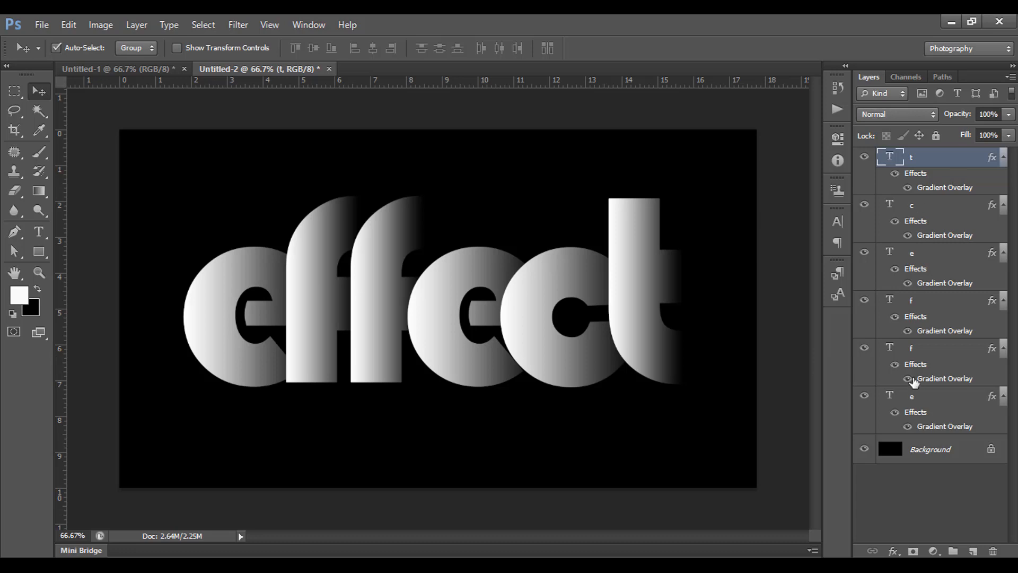
# Group all six letter layers and move the group down and slightly right on the canvas
pyautogui.keyDown('shift'); pyautogui.click(936, 402); pyautogui.keyUp('shift')
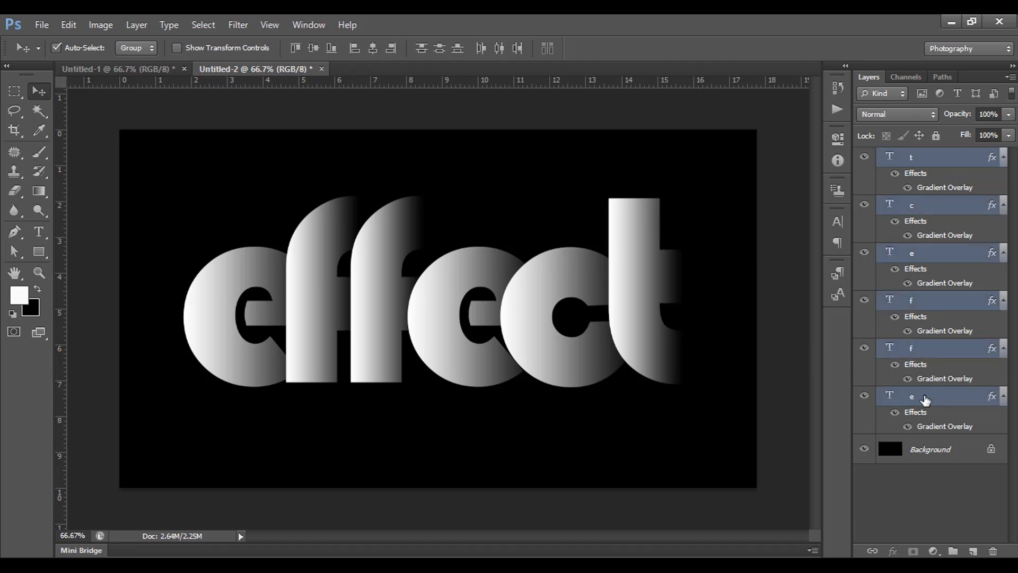
pyautogui.hotkey('ctrl', 'g')
pyautogui.moveTo(778, 339); pyautogui.dragTo(793, 367)
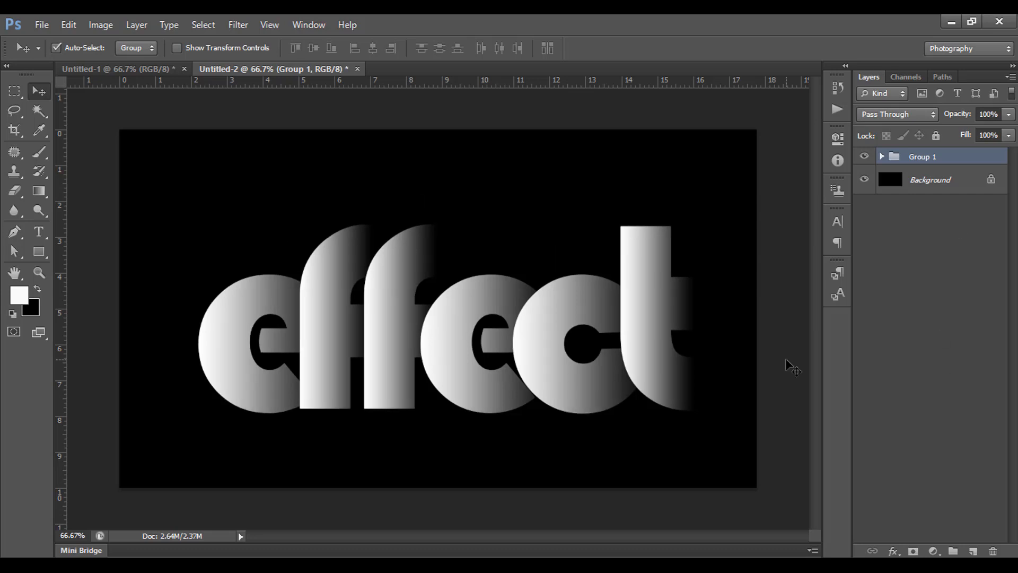